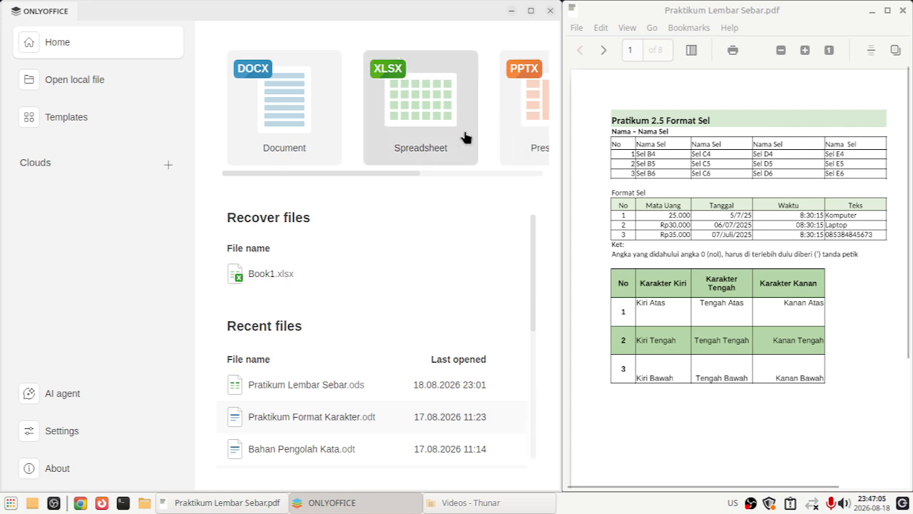
Create a new blank spreadsheet.
{"action": "left_click", "coordinate": [411, 122]}
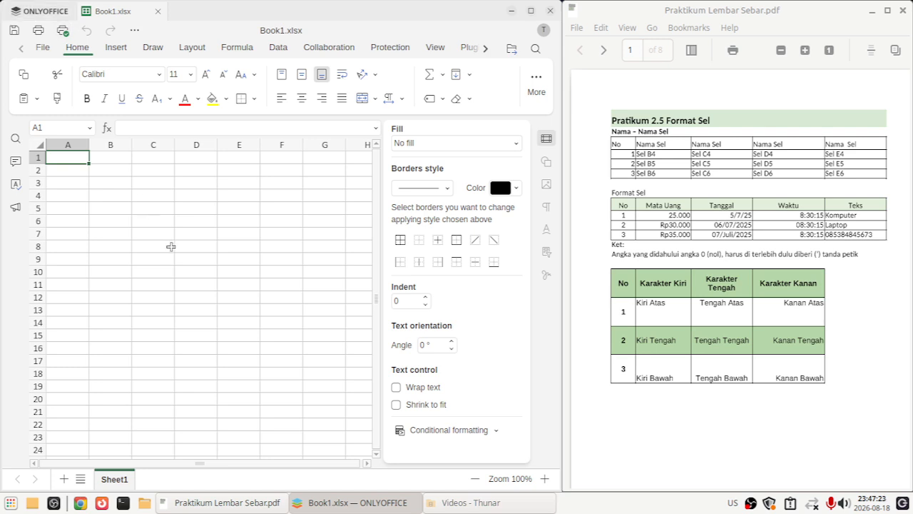
Check the office suite's version and licence information, then return to the Book1.xlsx spreadsheet.
{"action": "left_click", "coordinate": [29, 13]}
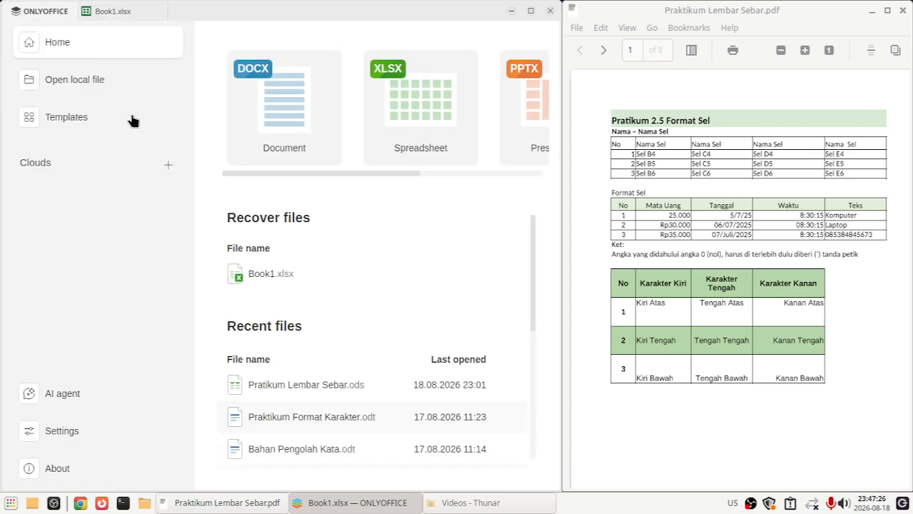
{"action": "left_click", "coordinate": [64, 468]}
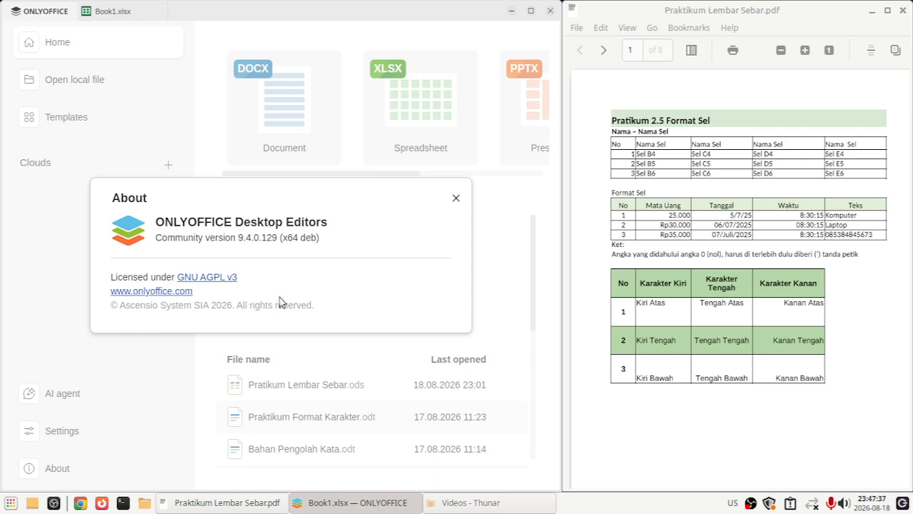
{"action": "left_click", "coordinate": [456, 199]}
{"action": "left_click", "coordinate": [116, 16]}
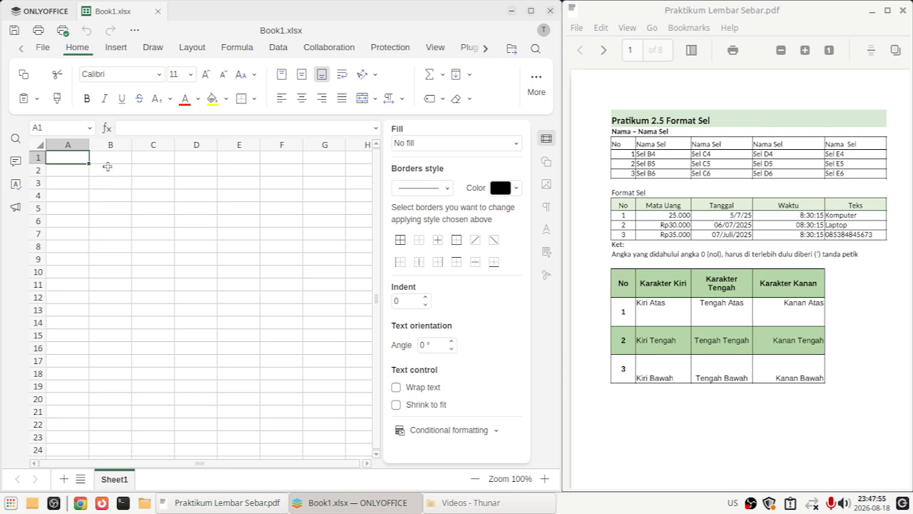
Select columns A to D one at a time, followed by rows 1 to 3, to show the sheet's columns and rows.
{"action": "left_click", "coordinate": [68, 144]}
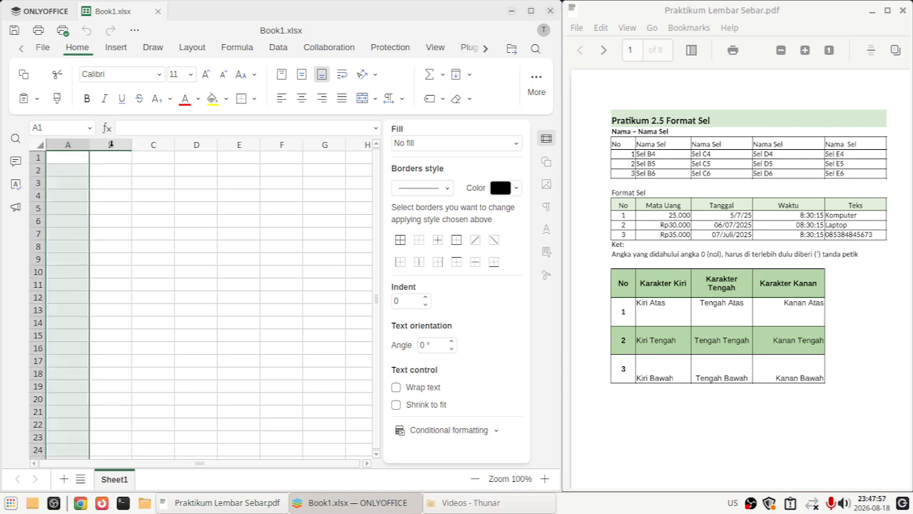
{"action": "left_click", "coordinate": [111, 144]}
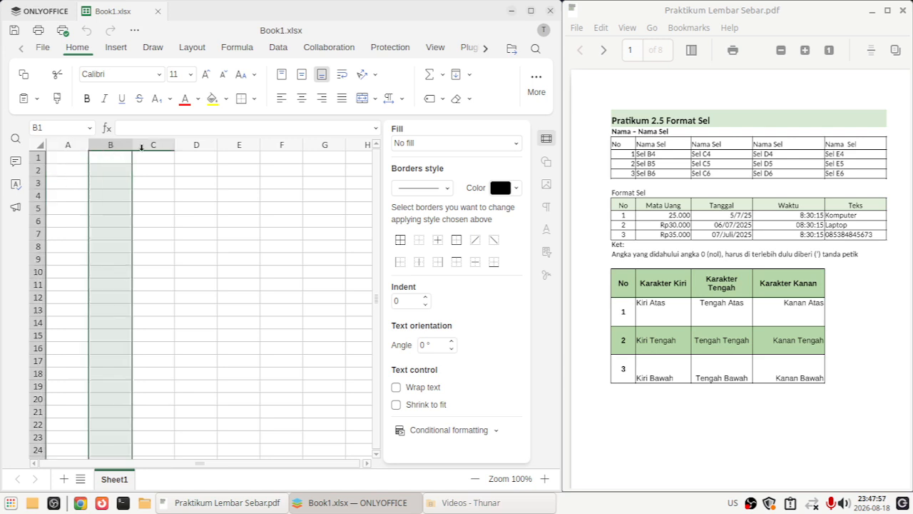
{"action": "left_click", "coordinate": [64, 145]}
{"action": "left_click", "coordinate": [109, 146]}
{"action": "left_click", "coordinate": [157, 145]}
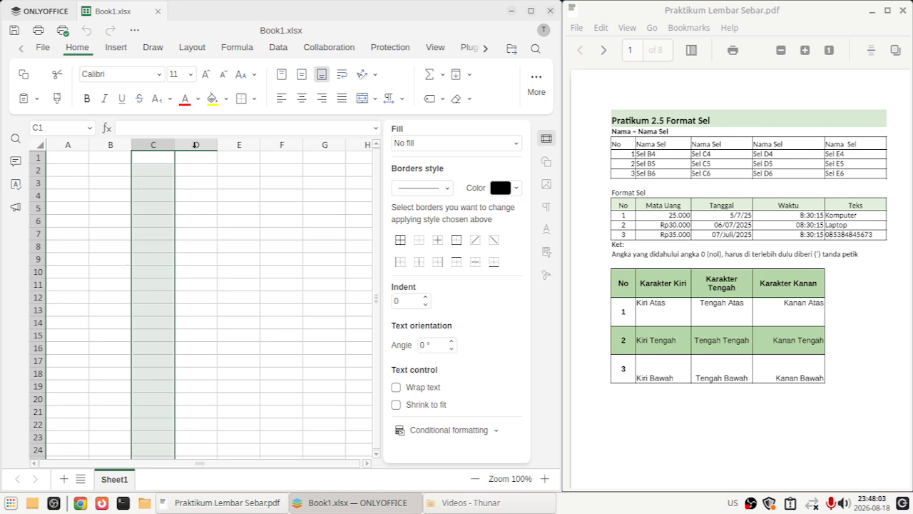
{"action": "left_click", "coordinate": [196, 145]}
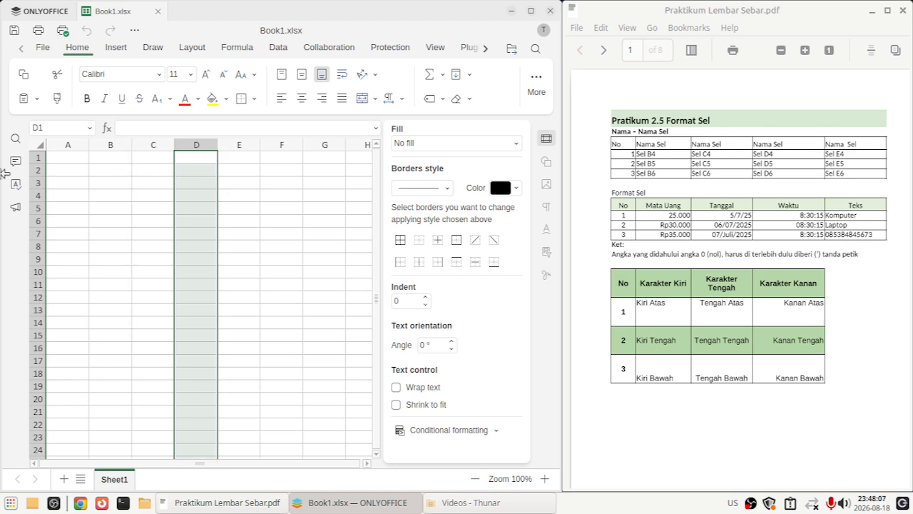
{"action": "left_click", "coordinate": [37, 157]}
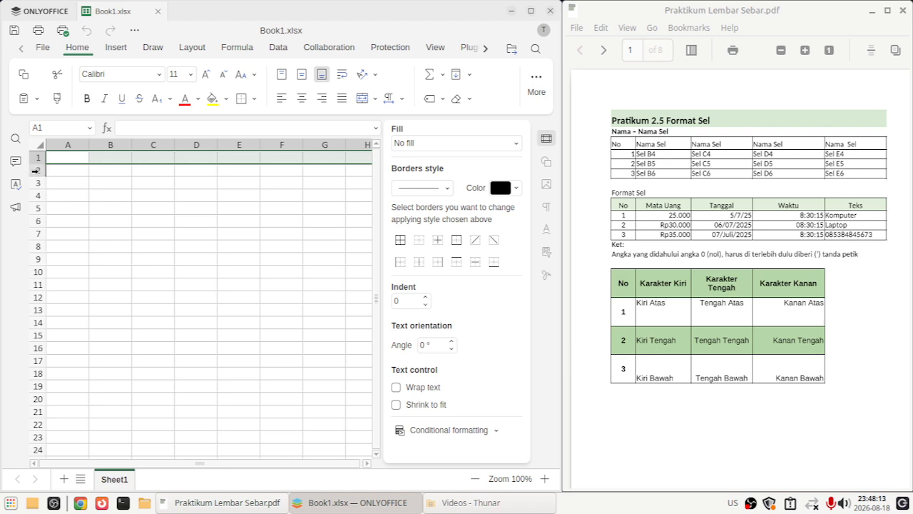
{"action": "left_click", "coordinate": [35, 171]}
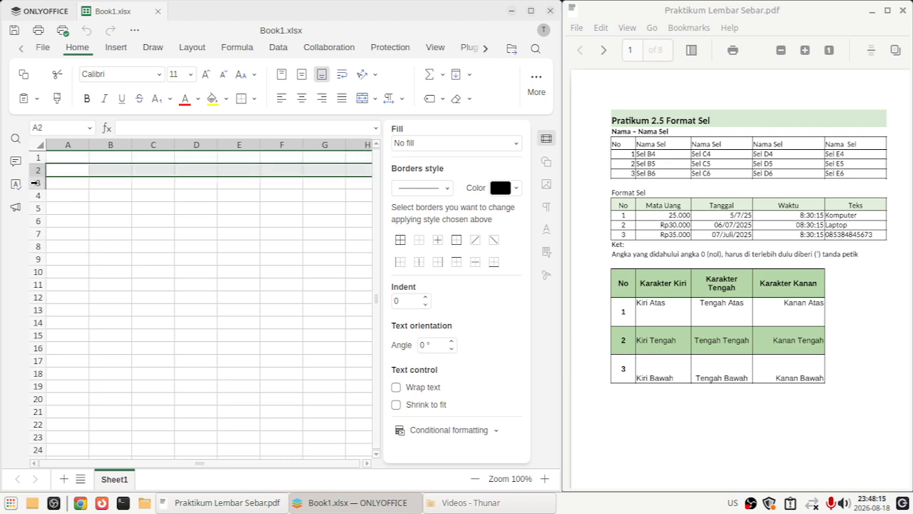
{"action": "left_click", "coordinate": [36, 182]}
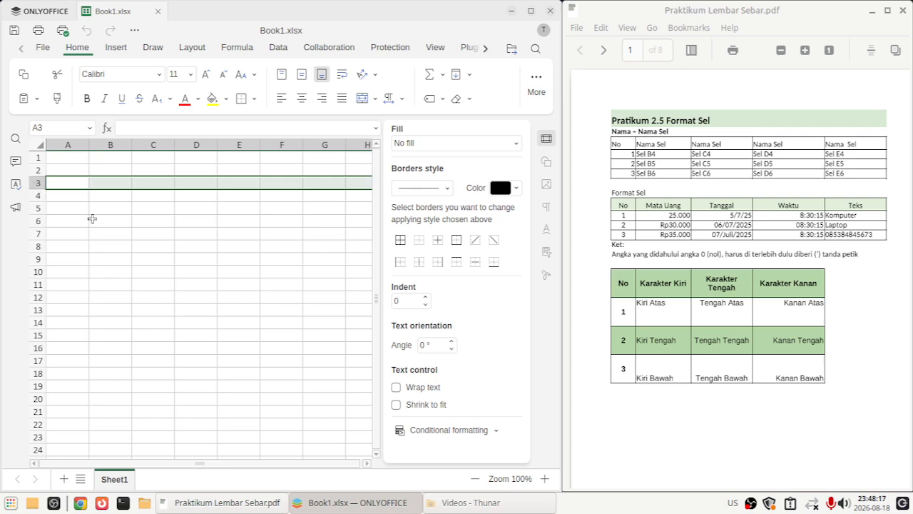
Select the individual cells B5, B2, E11, C6 and E9 in turn to show how cells are addressed.
{"action": "left_click", "coordinate": [98, 208]}
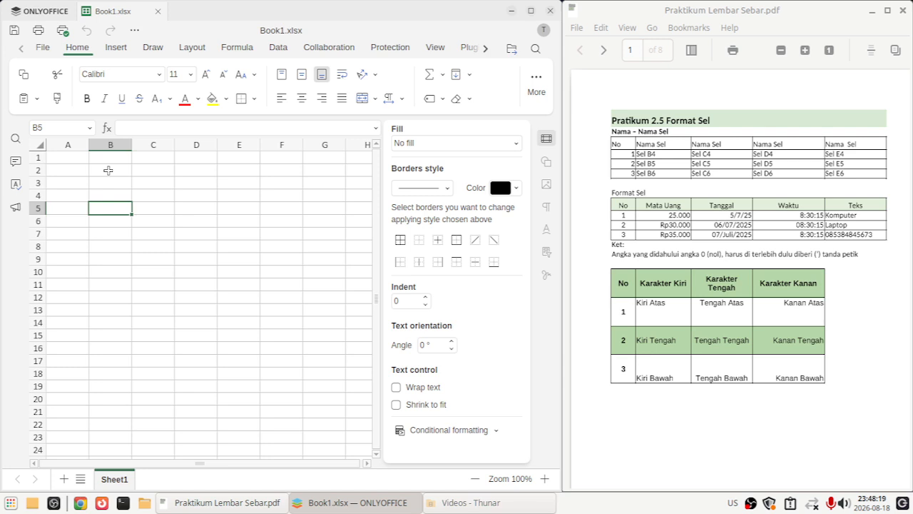
{"action": "left_click", "coordinate": [108, 169]}
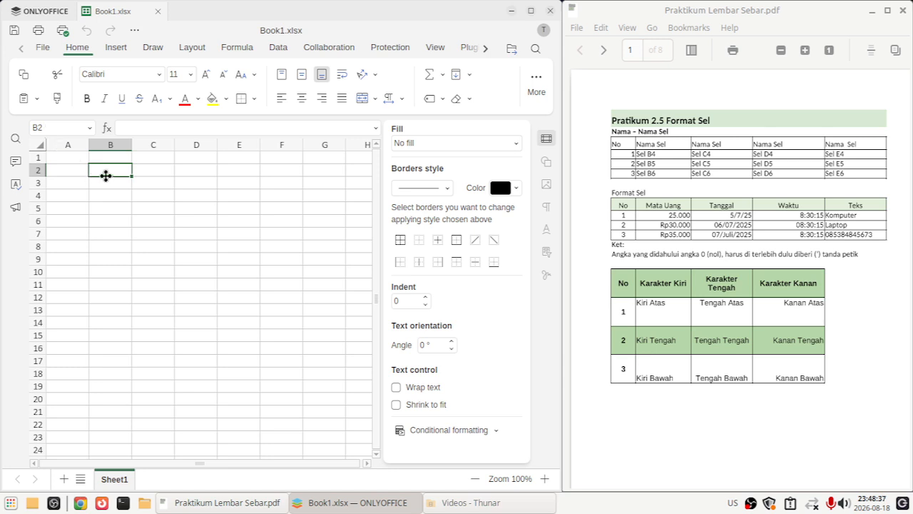
{"action": "left_click", "coordinate": [241, 283]}
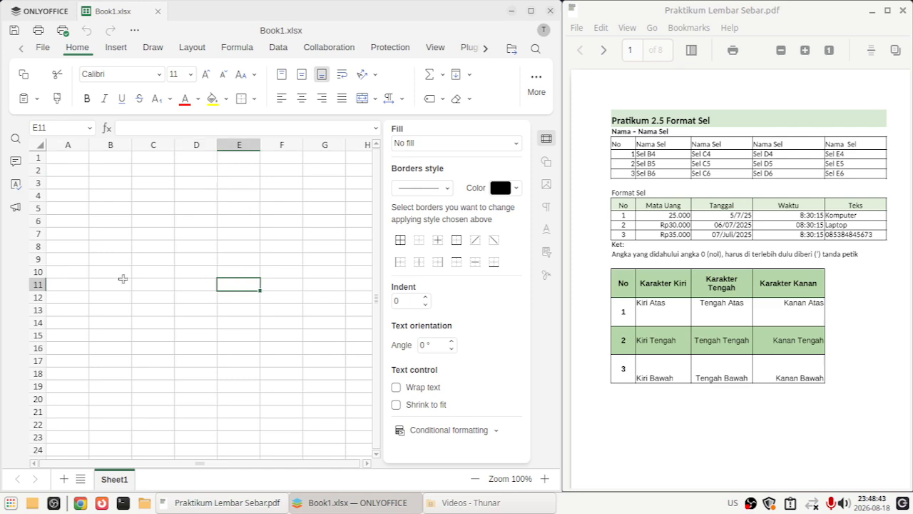
{"action": "left_click", "coordinate": [173, 225]}
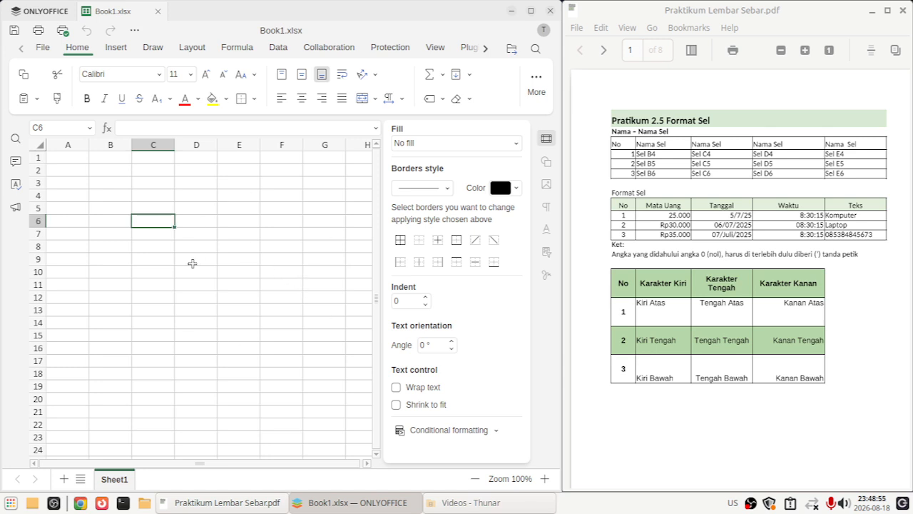
{"action": "left_click", "coordinate": [245, 258]}
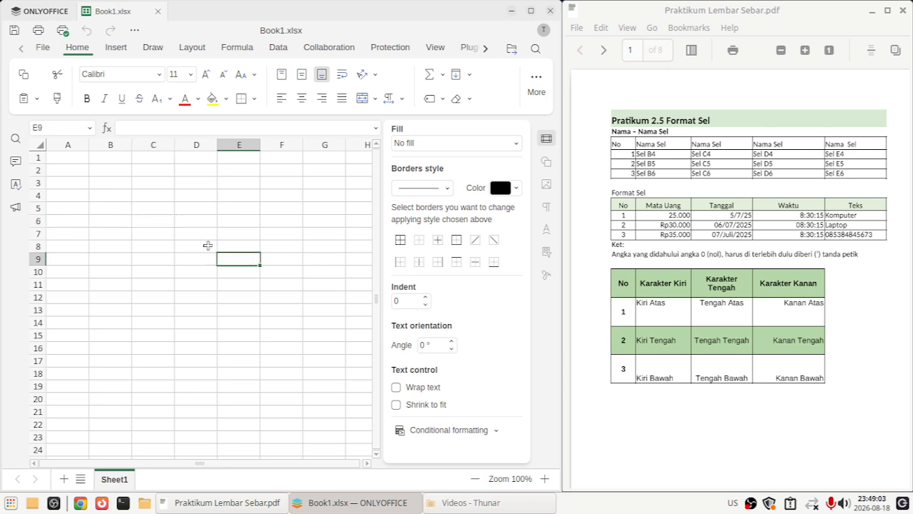
Hide the sheet's gridlines and show them again.
{"action": "left_click", "coordinate": [435, 47]}
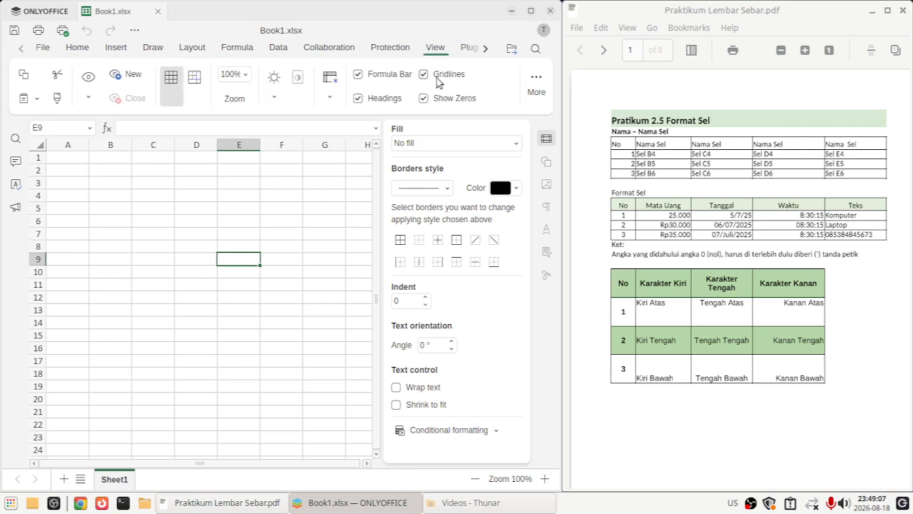
{"action": "left_click", "coordinate": [424, 74]}
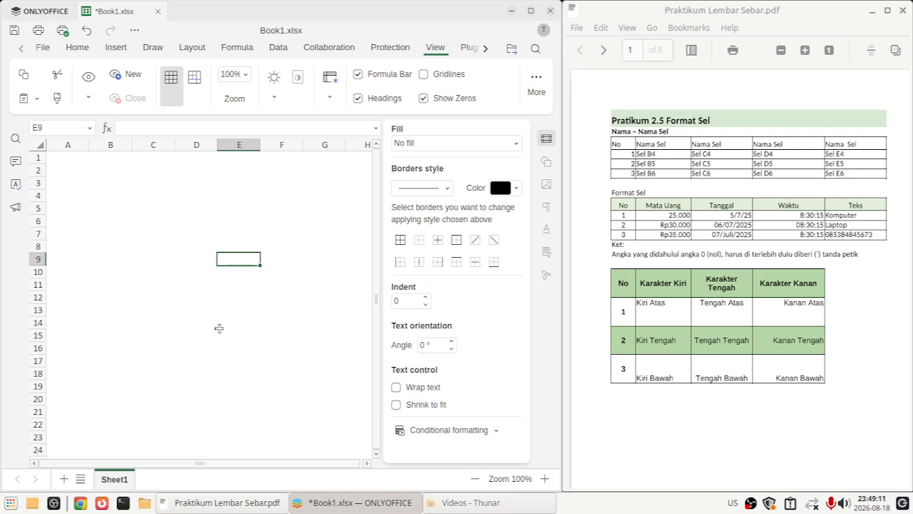
{"action": "left_click", "coordinate": [218, 328]}
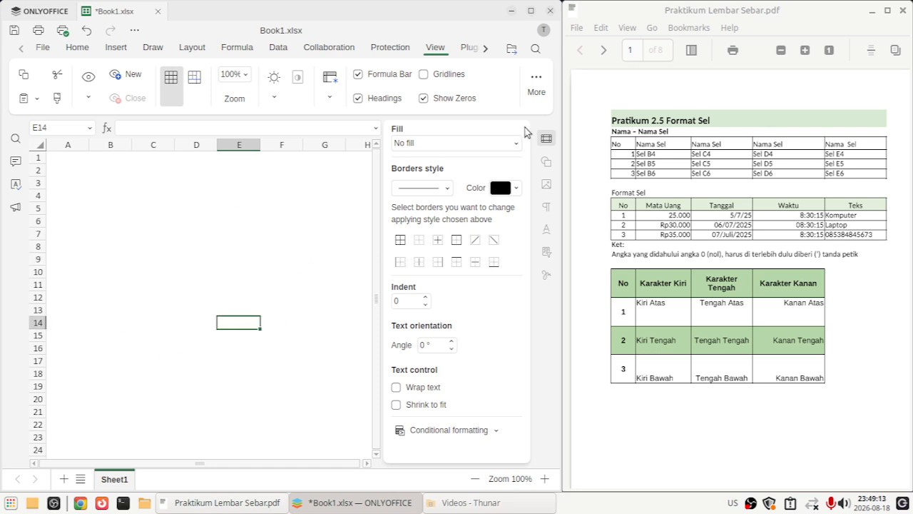
{"action": "left_click", "coordinate": [453, 78]}
{"action": "left_click", "coordinate": [208, 210]}
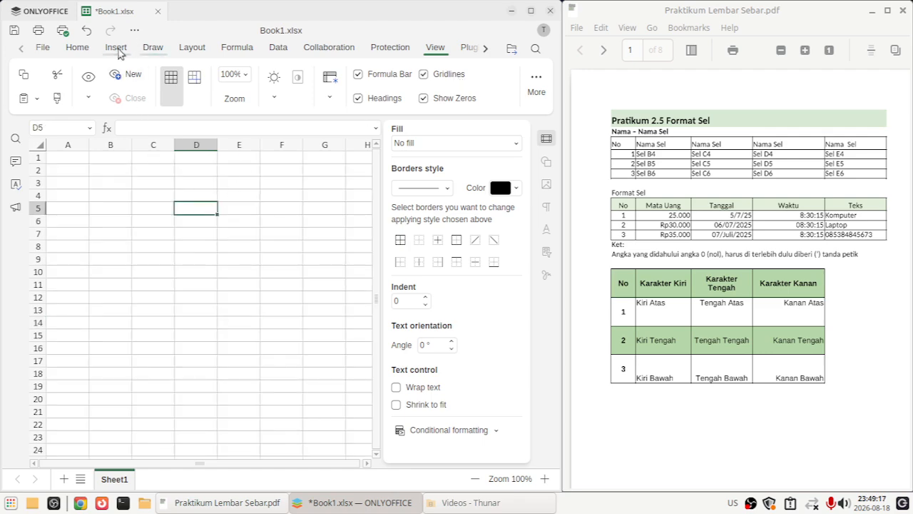
Copy the words "Format Sel" from the title in Praktikum Lembar Sebar.pdf into cell A1 of the spreadsheet.
{"action": "left_click", "coordinate": [78, 47]}
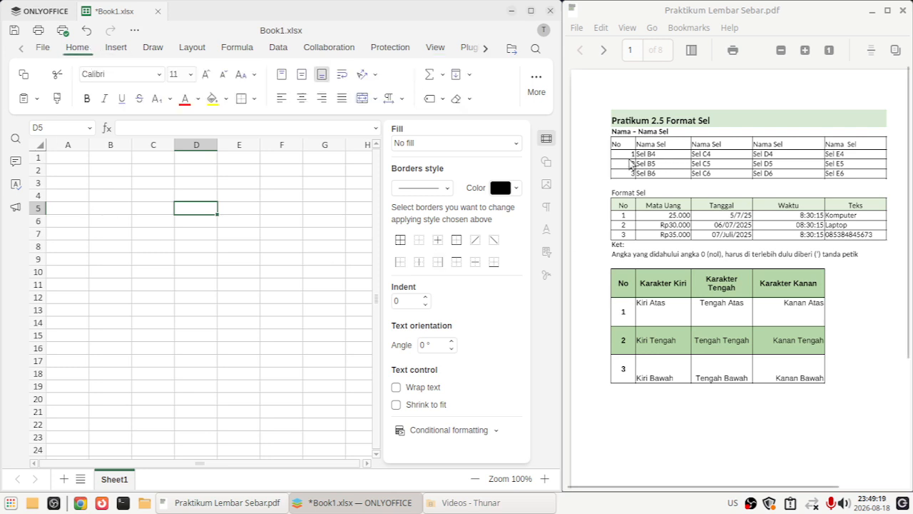
{"action": "left_click", "coordinate": [79, 161]}
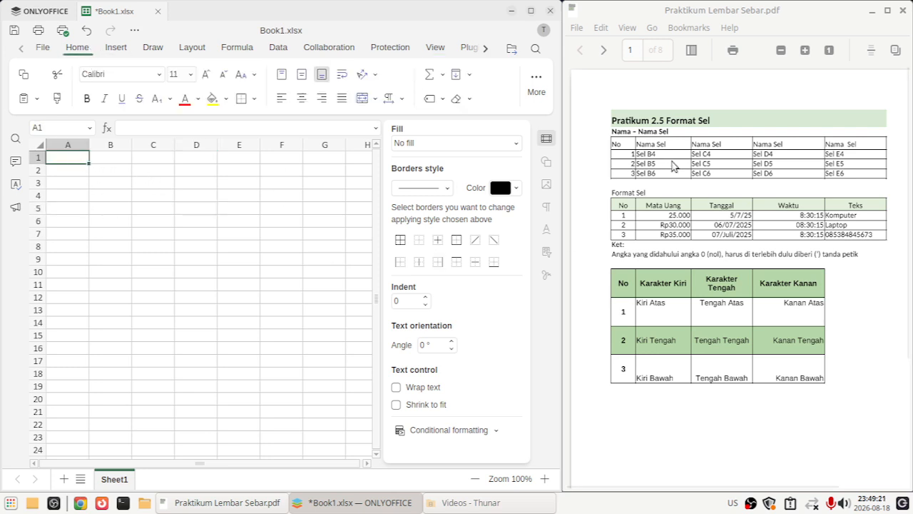
{"action": "triple_click", "coordinate": [644, 129]}
{"action": "double_click", "coordinate": [656, 121]}
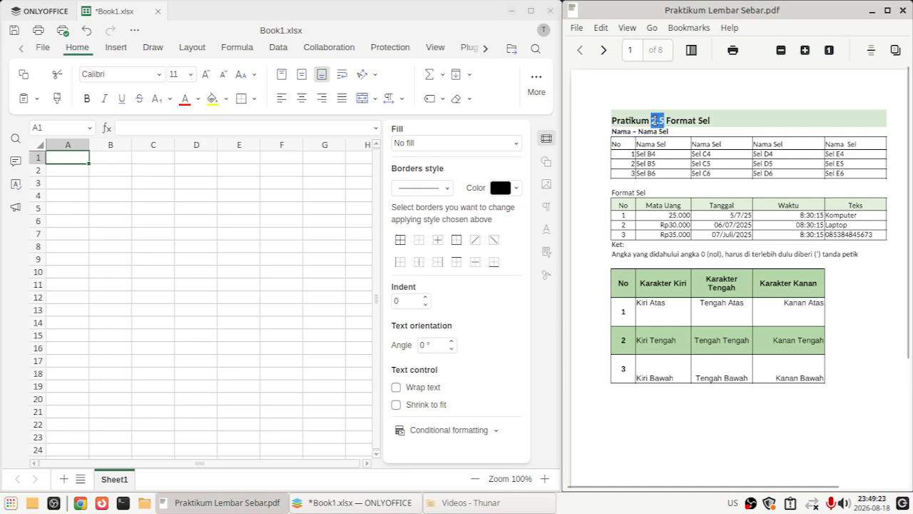
{"action": "triple_click", "coordinate": [656, 121]}
{"action": "left_click_drag", "start_coordinate": [667, 120], "coordinate": [721, 116]}
{"action": "key", "text": "ctrl+c"}
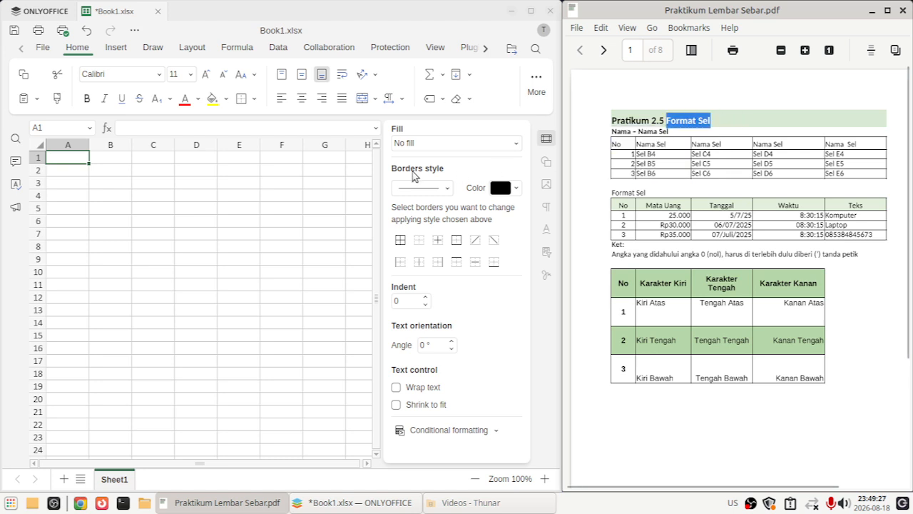
{"action": "left_click", "coordinate": [152, 160]}
{"action": "left_click", "coordinate": [83, 158]}
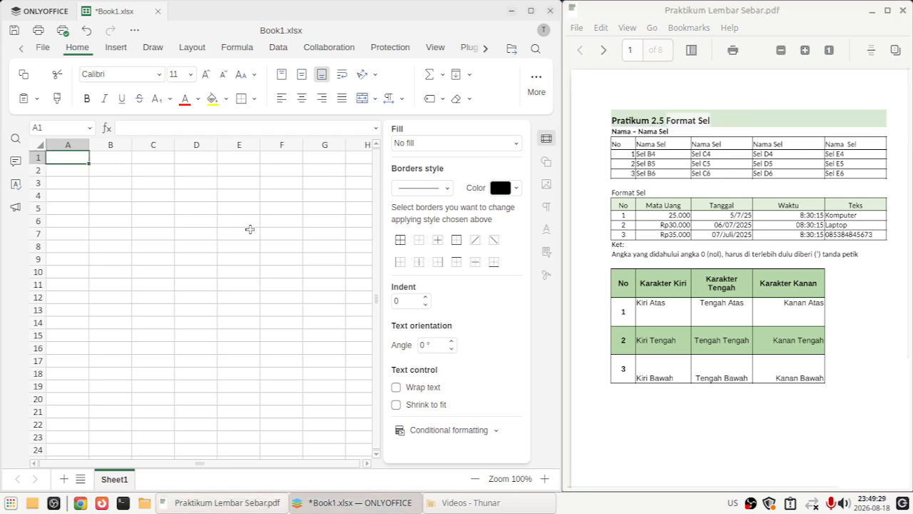
{"action": "key", "text": "ctrl+v"}
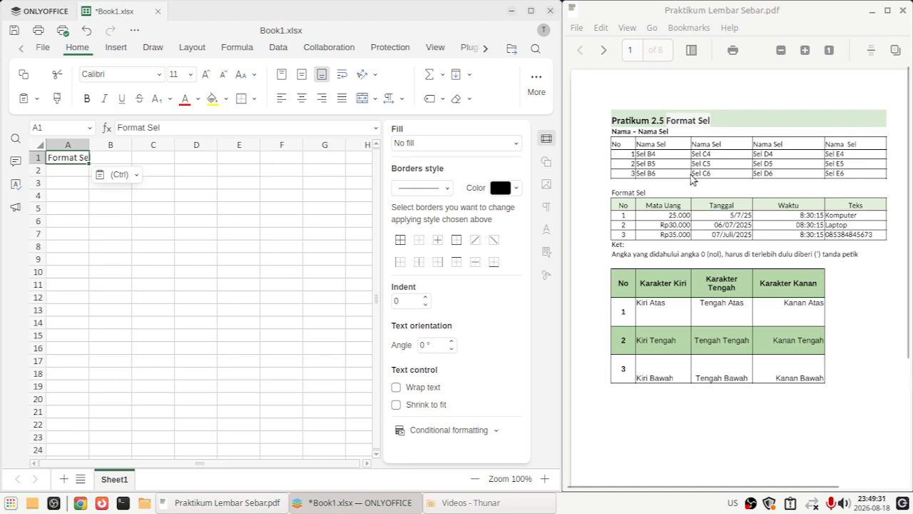
{"action": "left_click", "coordinate": [170, 208]}
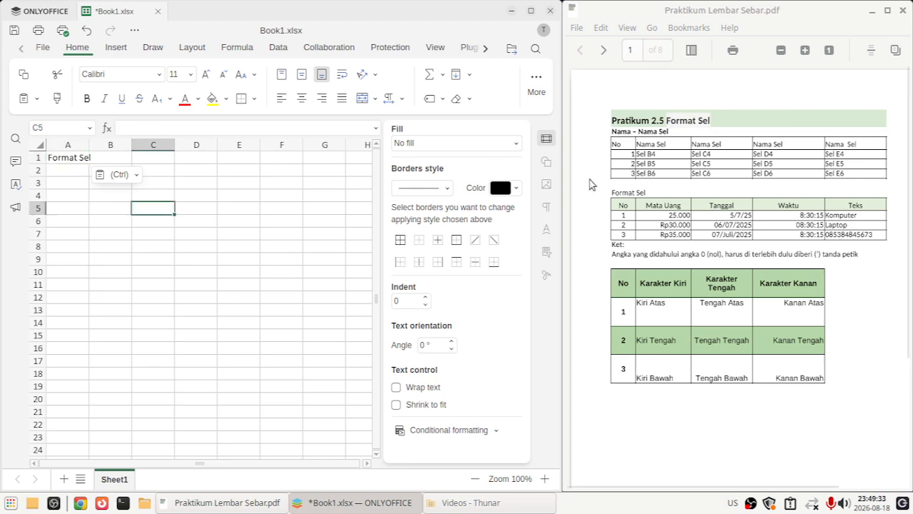
Copy the subtitle "Nama – Nama Sel" from the PDF into cell A2 of the spreadsheet.
{"action": "double_click", "coordinate": [632, 123]}
{"action": "double_click", "coordinate": [633, 135]}
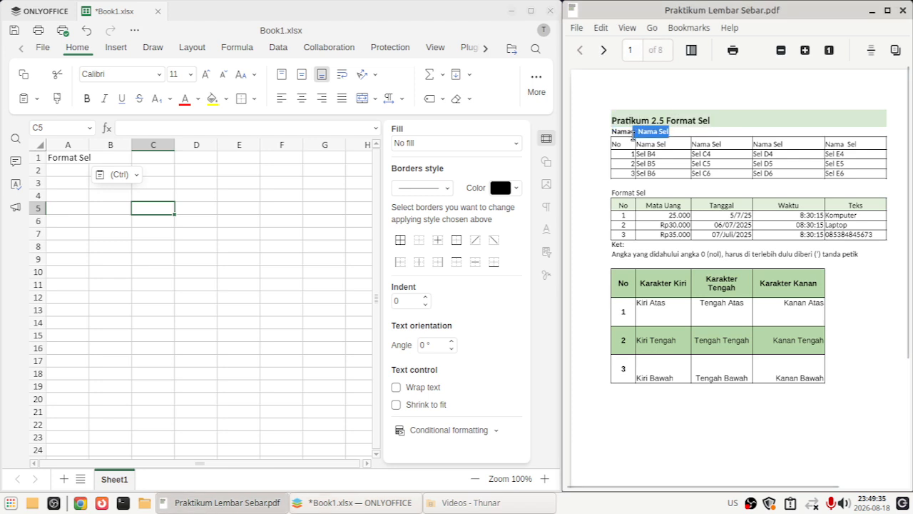
{"action": "triple_click", "coordinate": [633, 136]}
{"action": "key", "text": "ctrl+c"}
{"action": "left_click", "coordinate": [70, 169]}
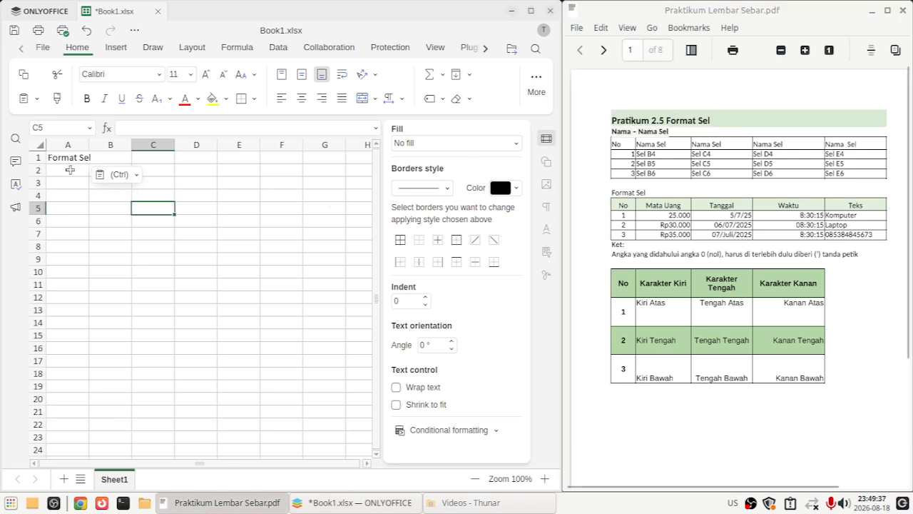
{"action": "left_click", "coordinate": [70, 170]}
{"action": "key", "text": "ctrl+v"}
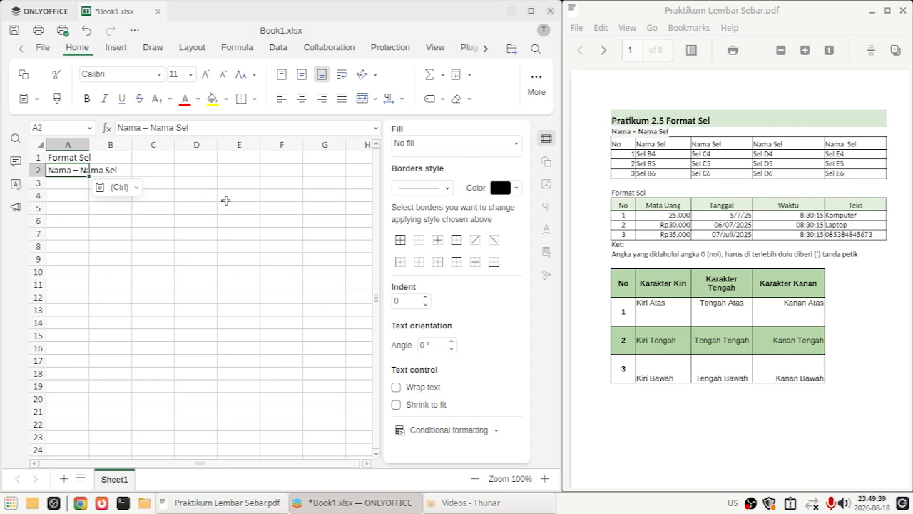
{"action": "left_click", "coordinate": [208, 237]}
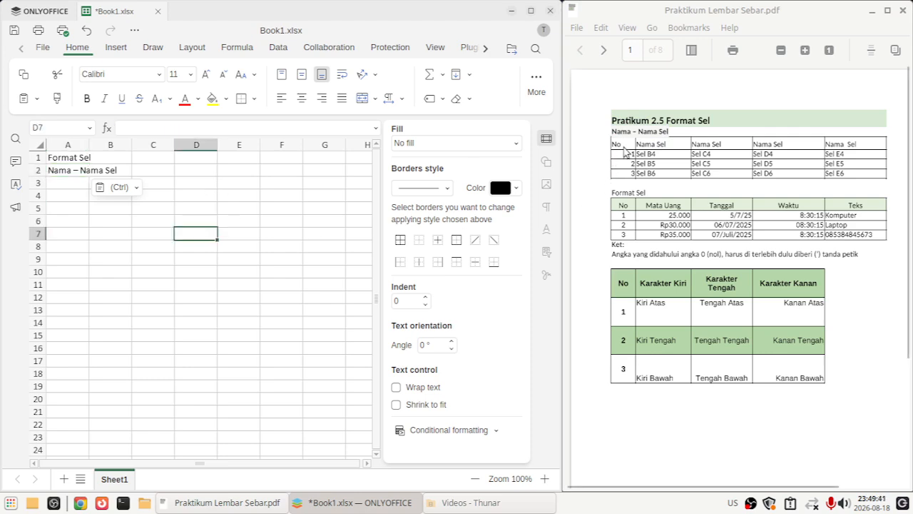
Enter the table headers "No" in cell A3 and "Nama Sel" in cell B3.
{"action": "left_click", "coordinate": [622, 164]}
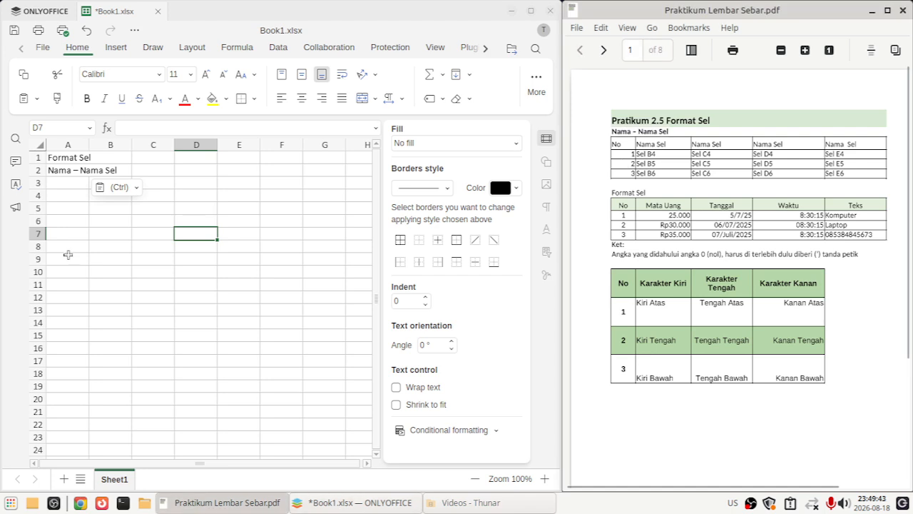
{"action": "left_click", "coordinate": [73, 183]}
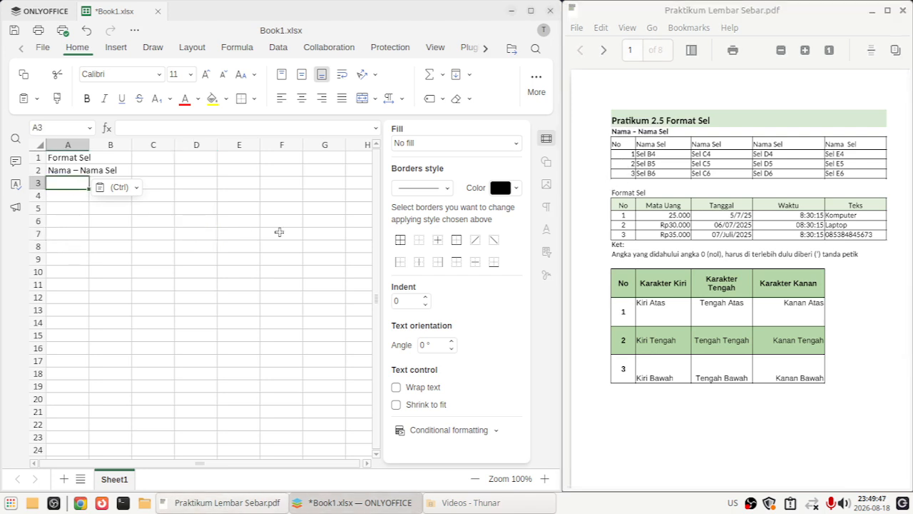
{"action": "type", "text": "No"}
{"action": "key", "text": "Tab"}
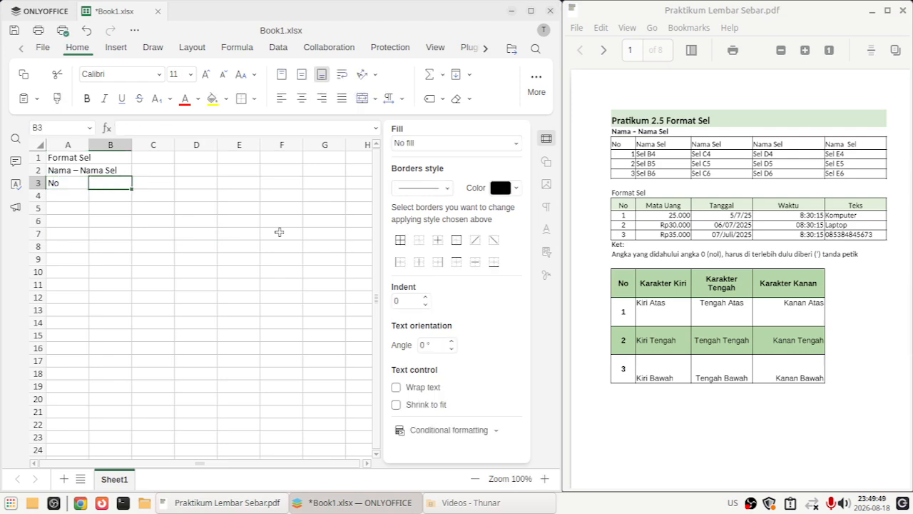
{"action": "type", "text": "Nama Sel"}
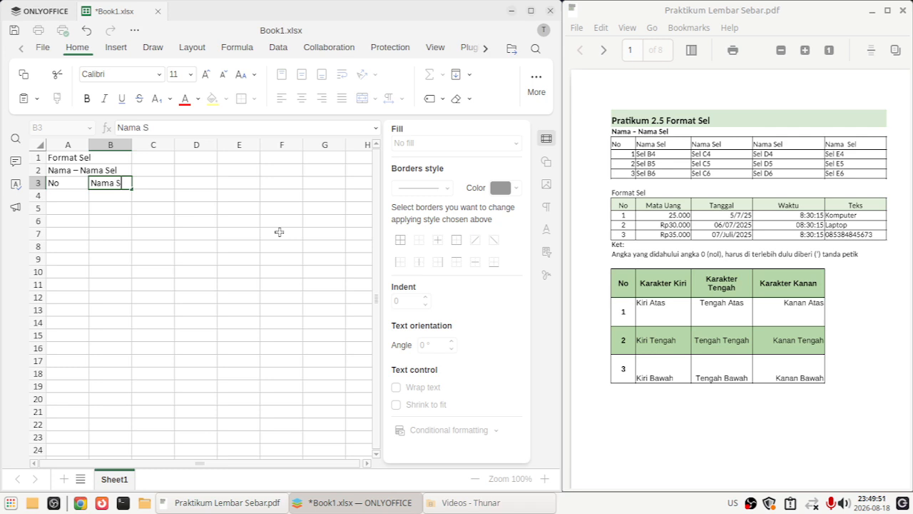
{"action": "left_click", "coordinate": [196, 209]}
Fill the "Nama Sel" header from B3 across to D3.
{"action": "left_click", "coordinate": [122, 183]}
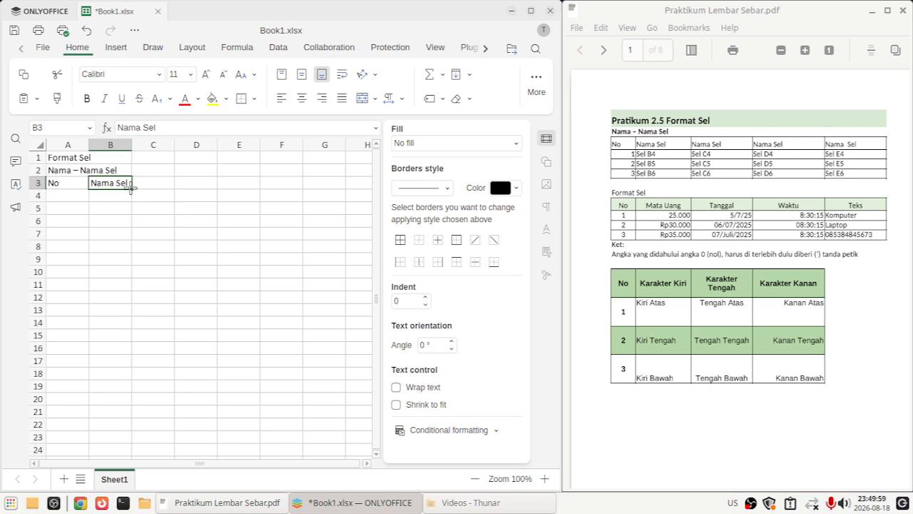
{"action": "left_click_drag", "start_coordinate": [130, 188], "coordinate": [214, 183]}
{"action": "left_click", "coordinate": [219, 225]}
Number the table rows 1, 2 and 3 in cells A4 to A6.
{"action": "left_click", "coordinate": [79, 196]}
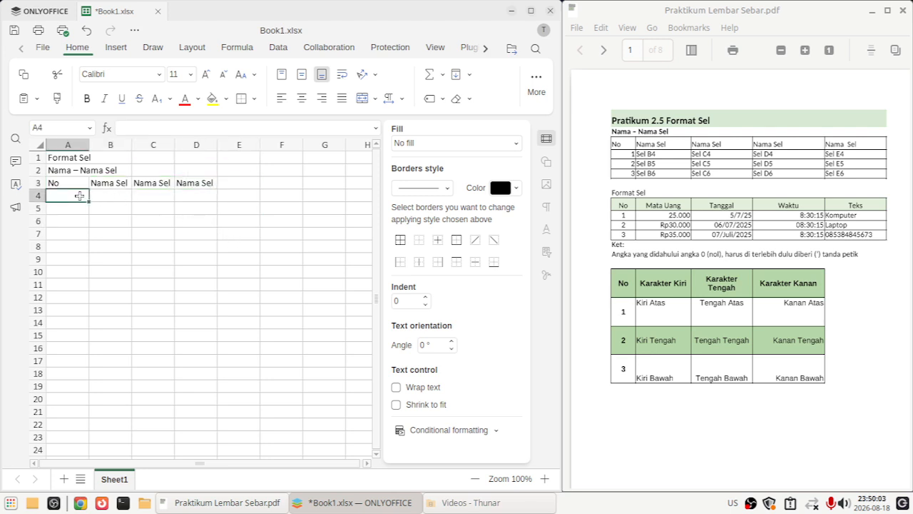
{"action": "type", "text": "1"}
{"action": "key", "text": "Return"}
{"action": "type", "text": "2"}
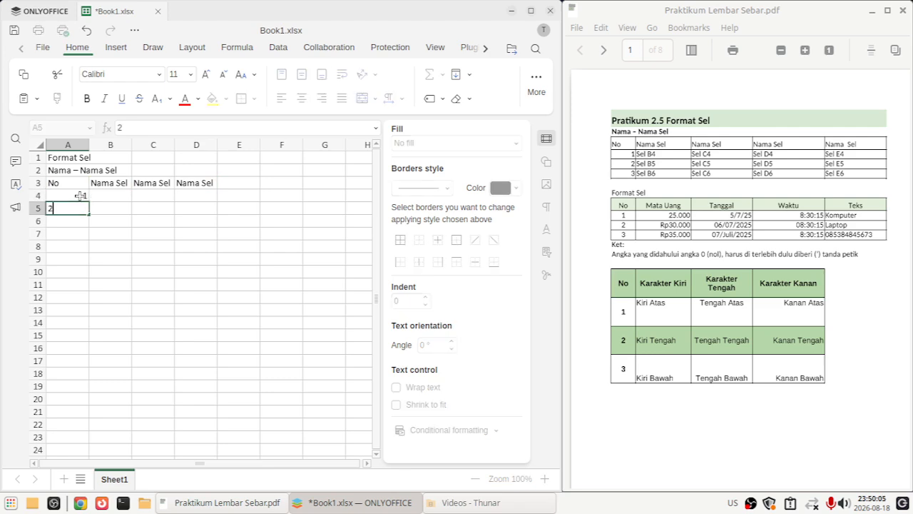
{"action": "key", "text": "Return"}
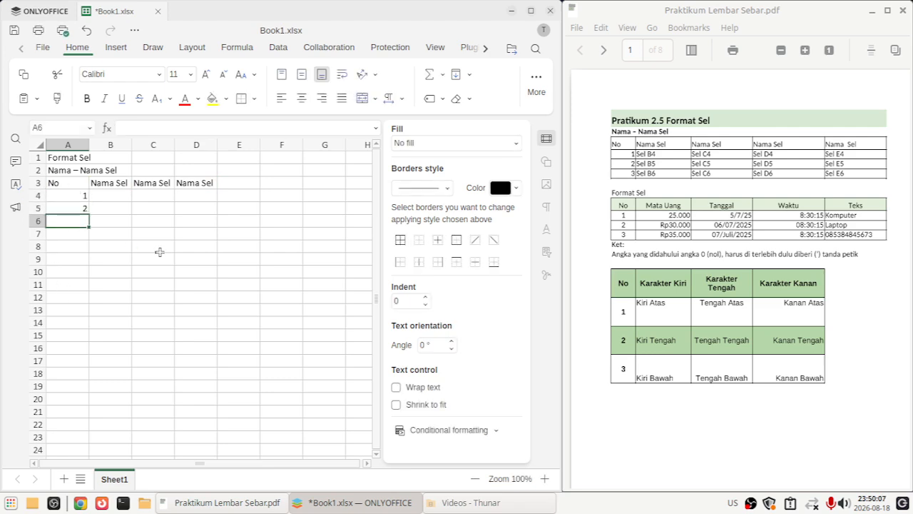
{"action": "type", "text": "3"}
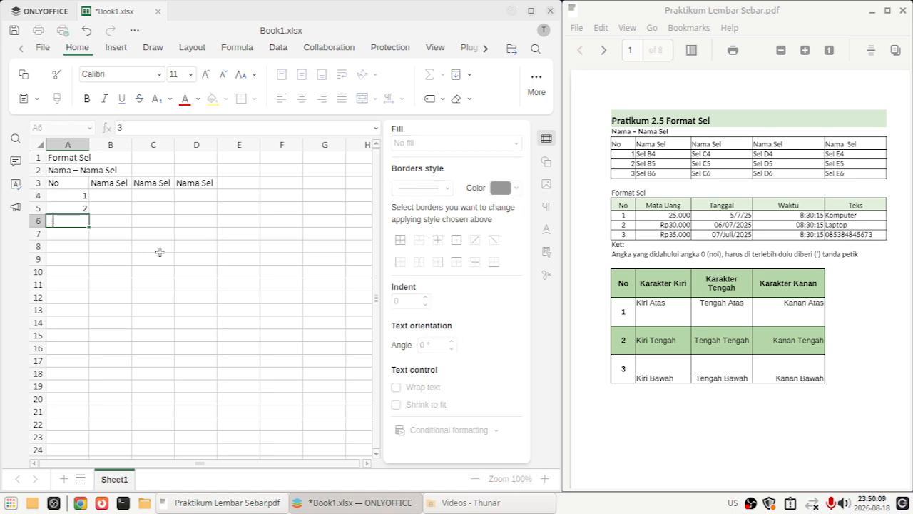
{"action": "left_click", "coordinate": [151, 264]}
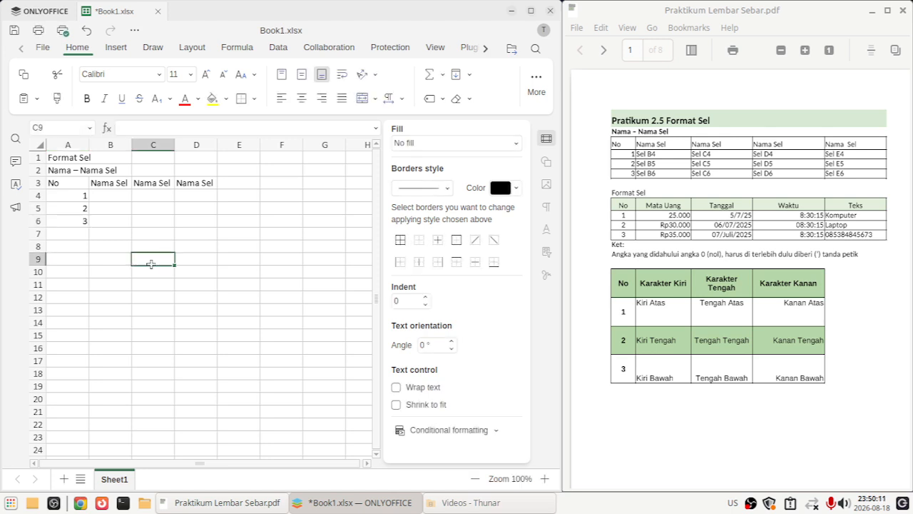
Enter "Sel B4", "Sel C4" and "Sel D4" in cells B4 to D4 and fill them down to row 6.
{"action": "left_click", "coordinate": [117, 199]}
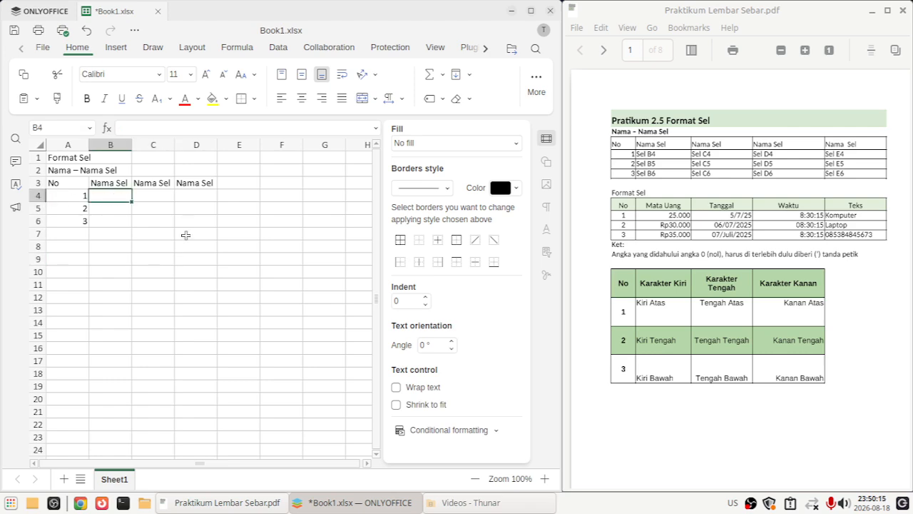
{"action": "type", "text": "Sel "}
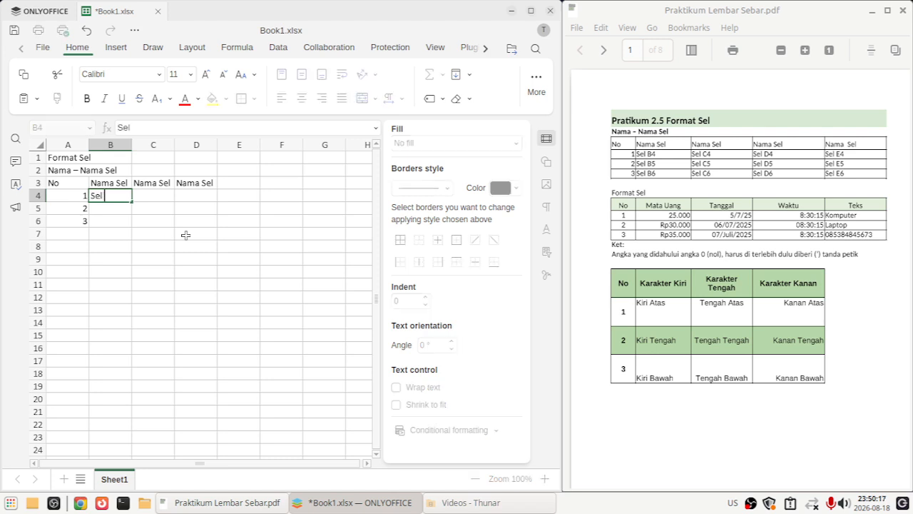
{"action": "type", "text": "B4"}
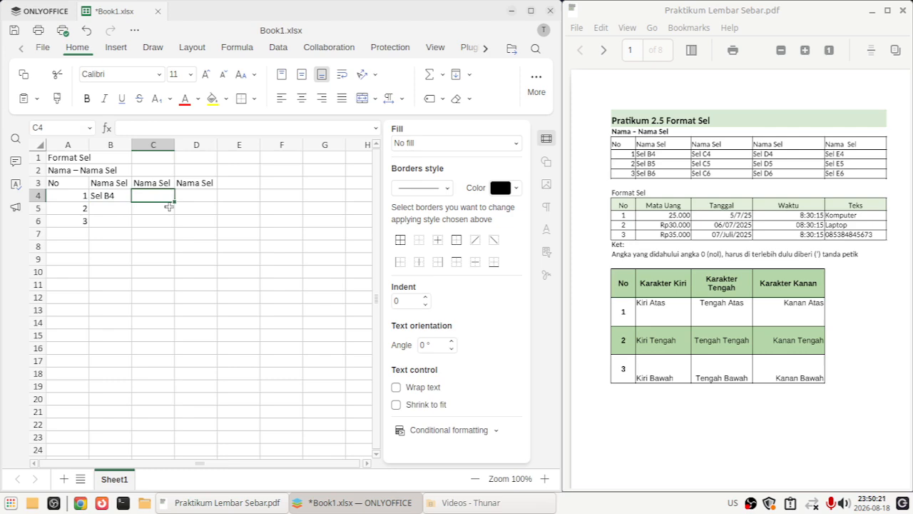
{"action": "type", "text": "Sel"}
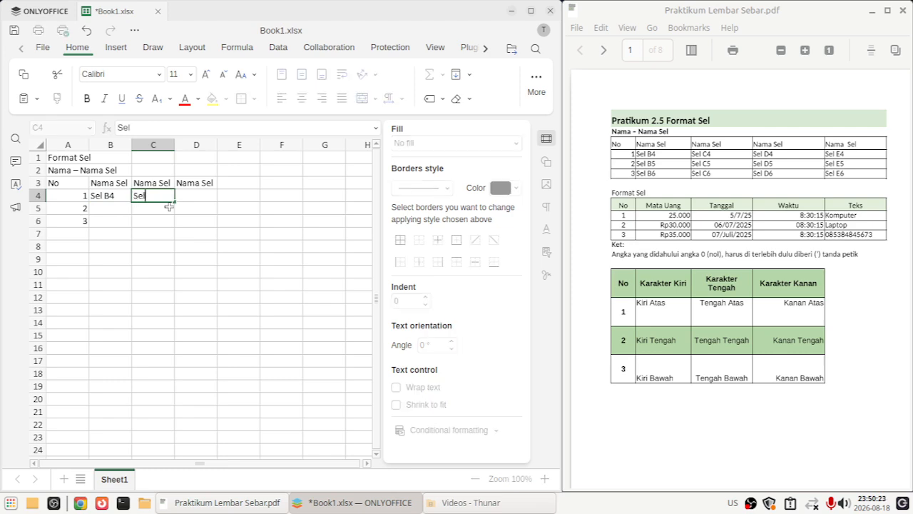
{"action": "type", "text": " C4"}
{"action": "left_click", "coordinate": [202, 195]}
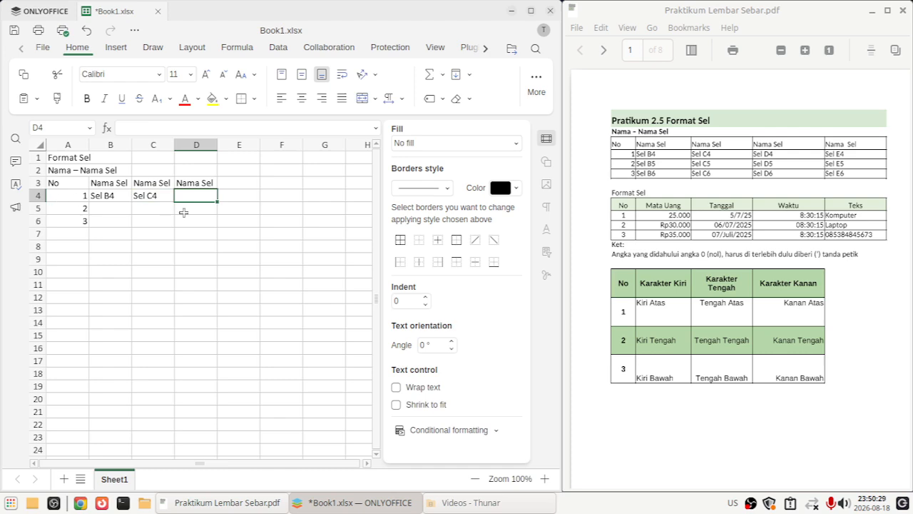
{"action": "type", "text": "Sel D4"}
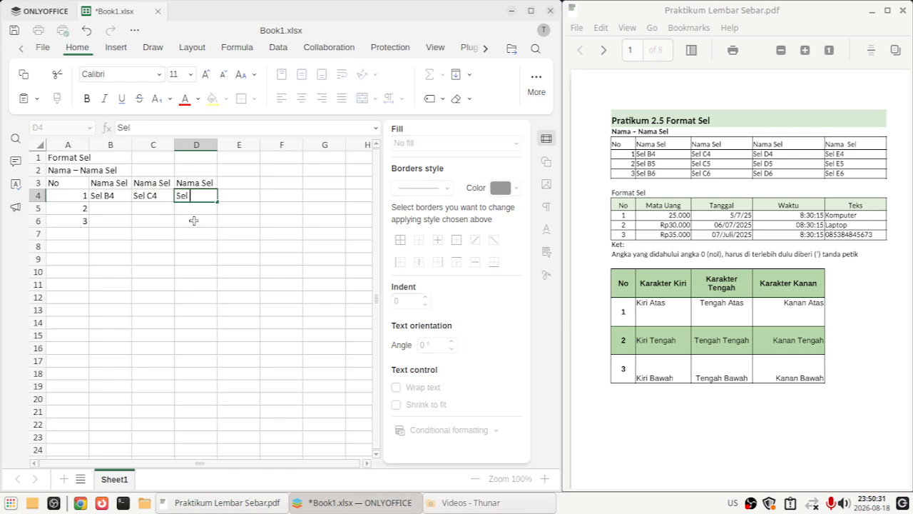
{"action": "left_click", "coordinate": [233, 243]}
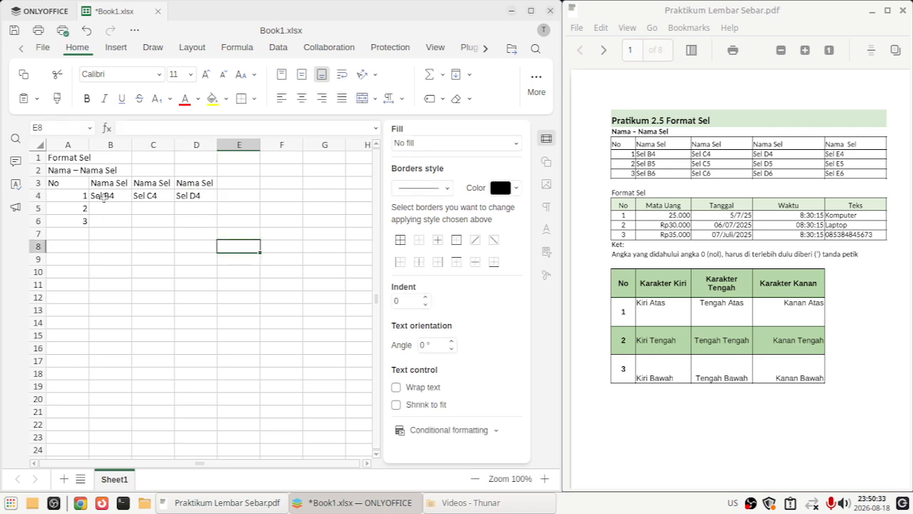
{"action": "left_click_drag", "start_coordinate": [103, 198], "coordinate": [217, 235]}
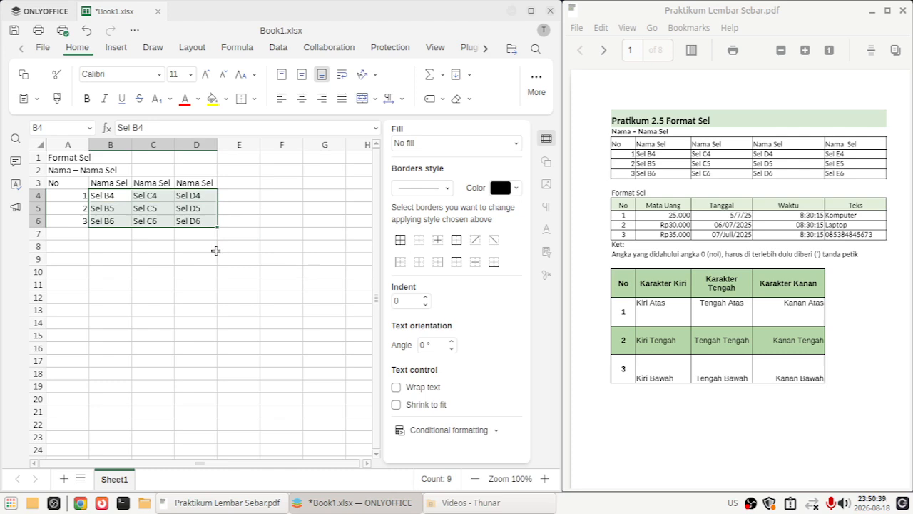
{"action": "left_click", "coordinate": [216, 251]}
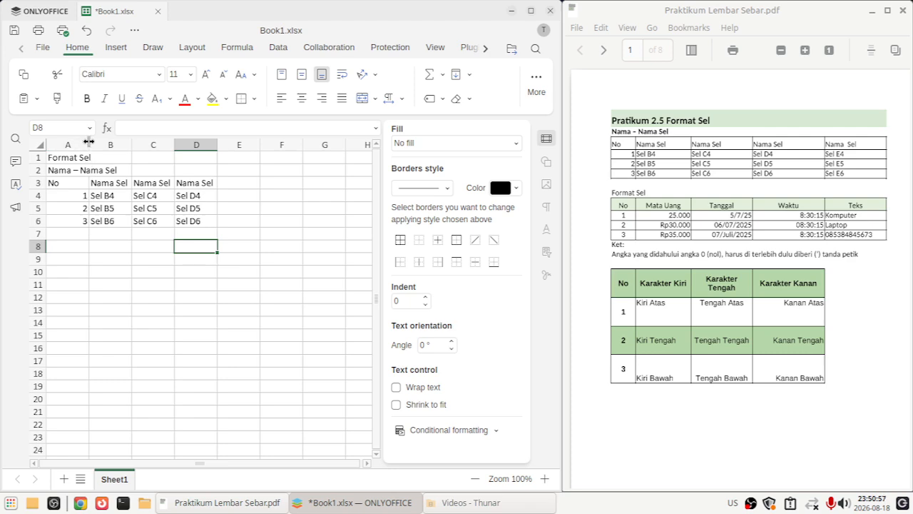
Narrow column A to fit the "No" entries and make header row 3 slightly taller.
{"action": "left_click_drag", "start_coordinate": [88, 140], "coordinate": [65, 141]}
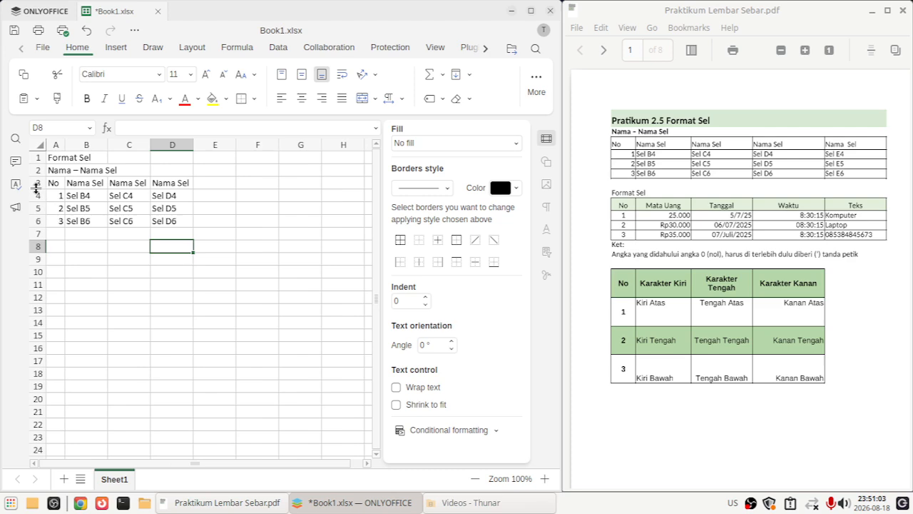
{"action": "left_click_drag", "start_coordinate": [36, 188], "coordinate": [31, 190]}
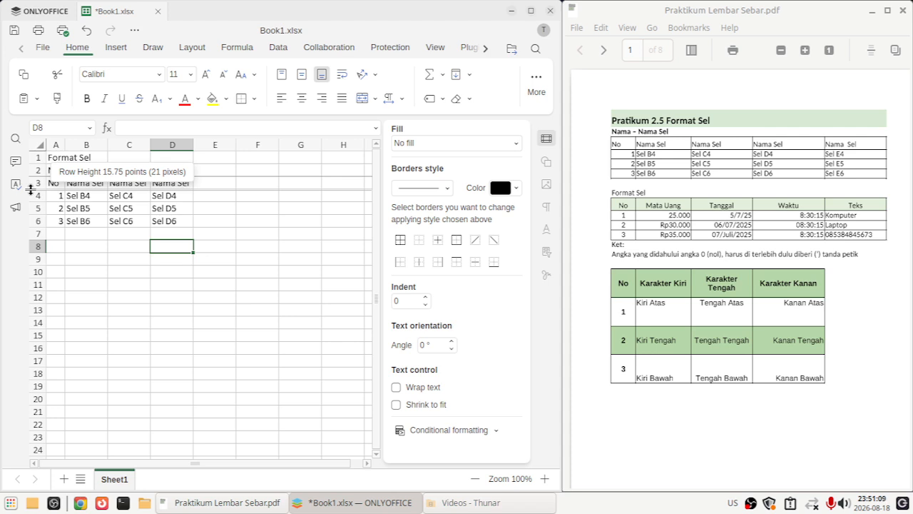
{"action": "left_click_drag", "start_coordinate": [31, 189], "coordinate": [30, 193]}
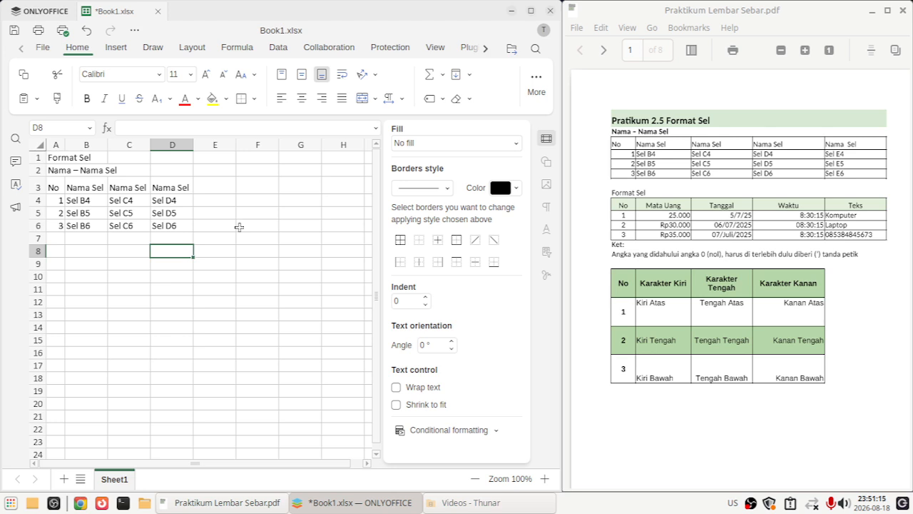
{"action": "left_click", "coordinate": [239, 227]}
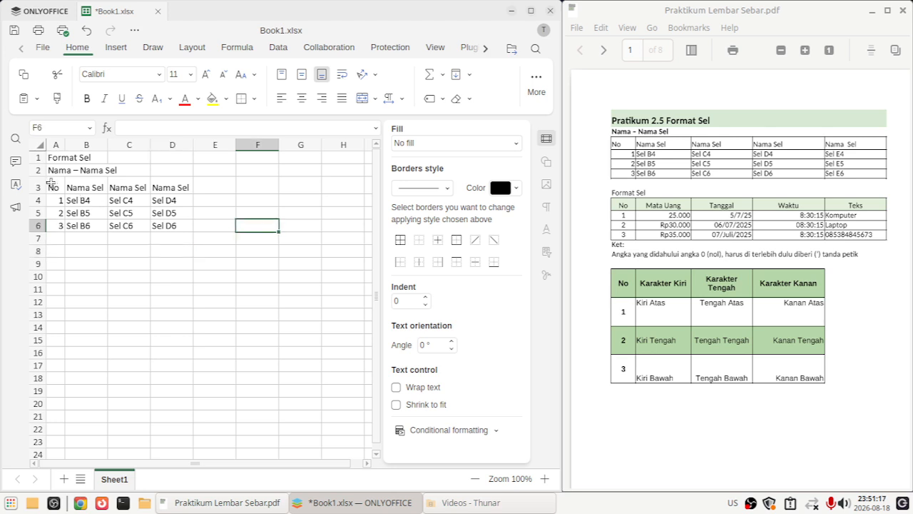
Apply all borders to the cell names table in A3:D6.
{"action": "left_click_drag", "start_coordinate": [50, 183], "coordinate": [184, 223]}
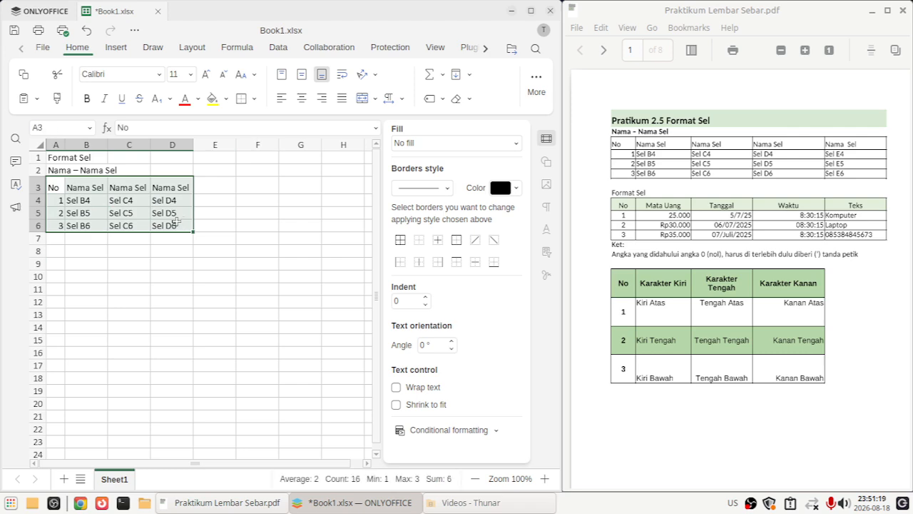
{"action": "left_click", "coordinate": [255, 98]}
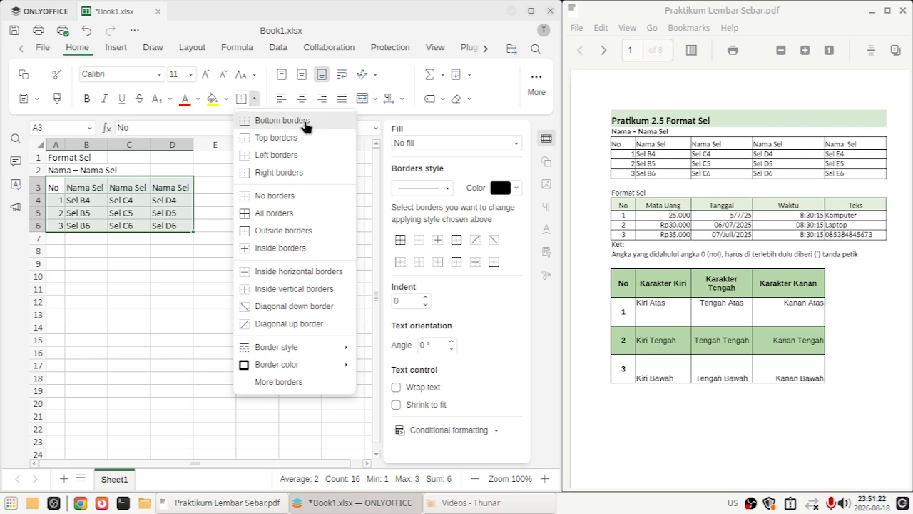
{"action": "left_click", "coordinate": [321, 221]}
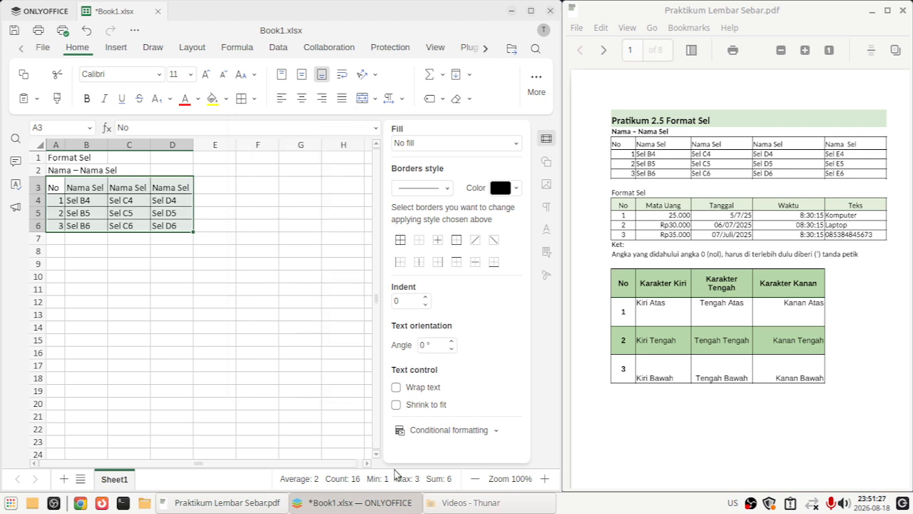
Hide and show the cell settings, and set the outer border and all inner lines on A3:D6 again from there.
{"action": "left_click", "coordinate": [551, 142]}
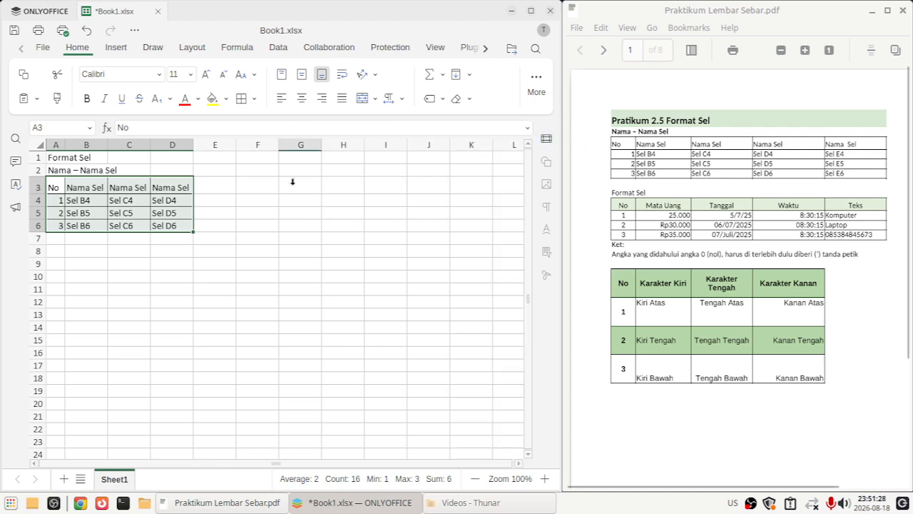
{"action": "left_click", "coordinate": [547, 137]}
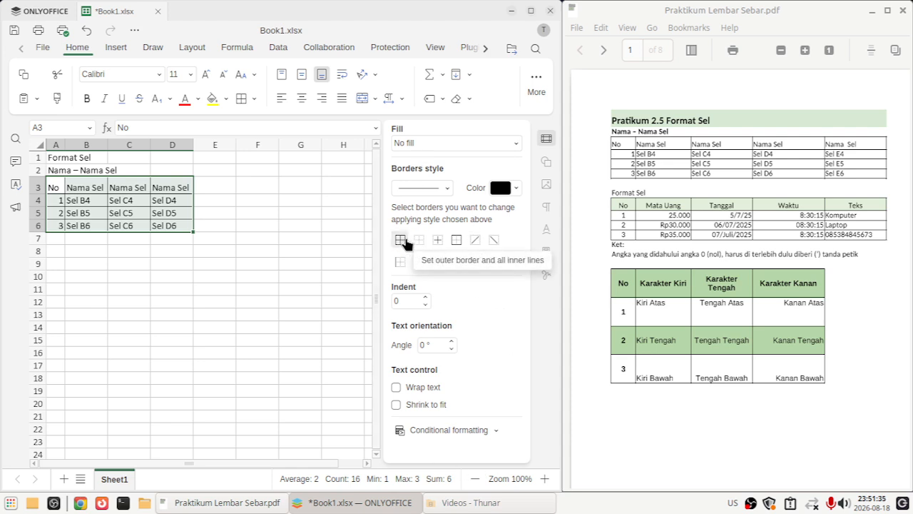
{"action": "left_click", "coordinate": [425, 250]}
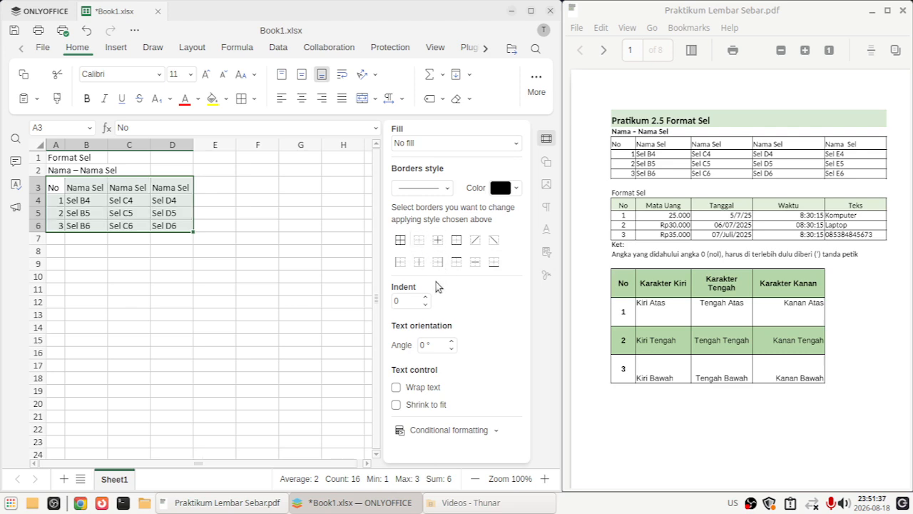
{"action": "left_click", "coordinate": [400, 244]}
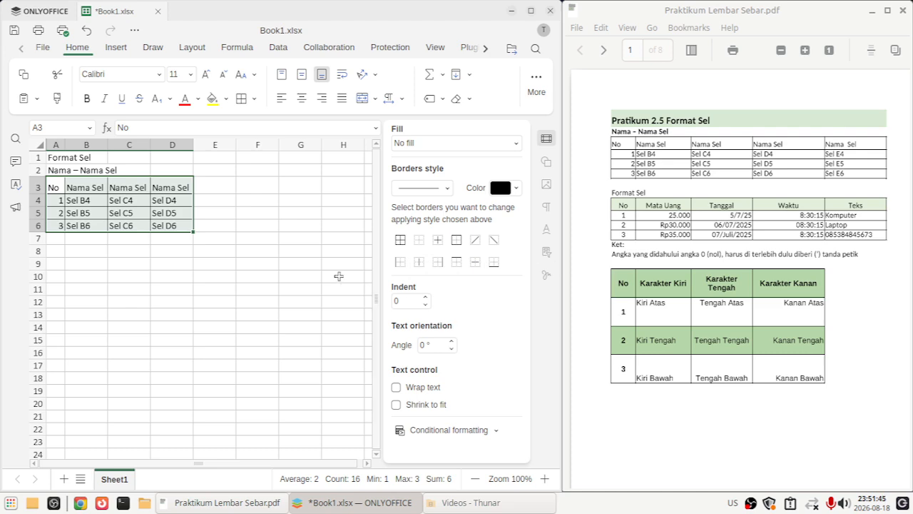
{"action": "left_click", "coordinate": [251, 240]}
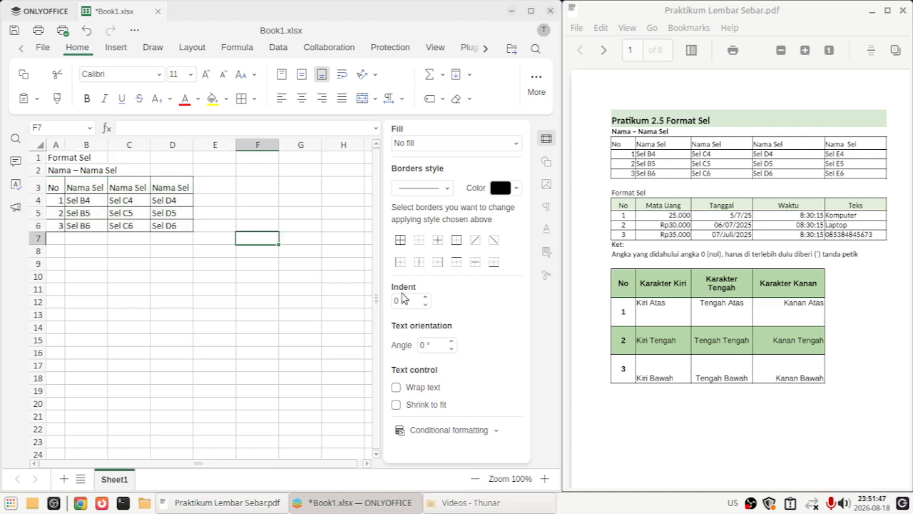
Set the outer border and all inner lines on the empty range A8:D11 for a second table.
{"action": "left_click", "coordinate": [130, 275]}
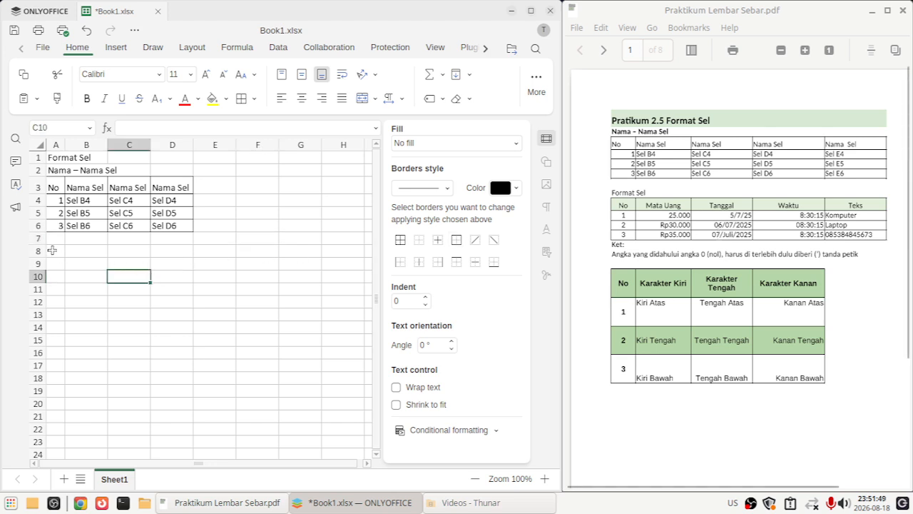
{"action": "left_click_drag", "start_coordinate": [55, 251], "coordinate": [172, 295]}
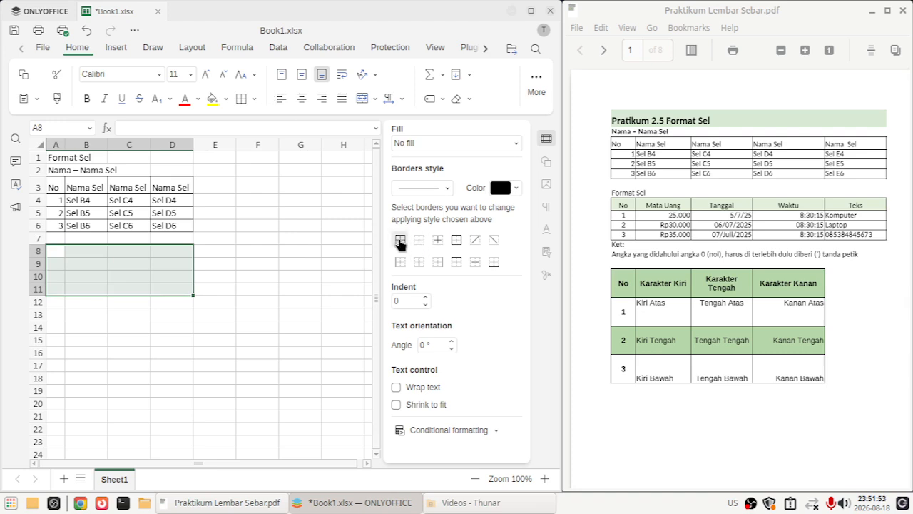
{"action": "left_click", "coordinate": [400, 240]}
{"action": "left_click", "coordinate": [217, 276]}
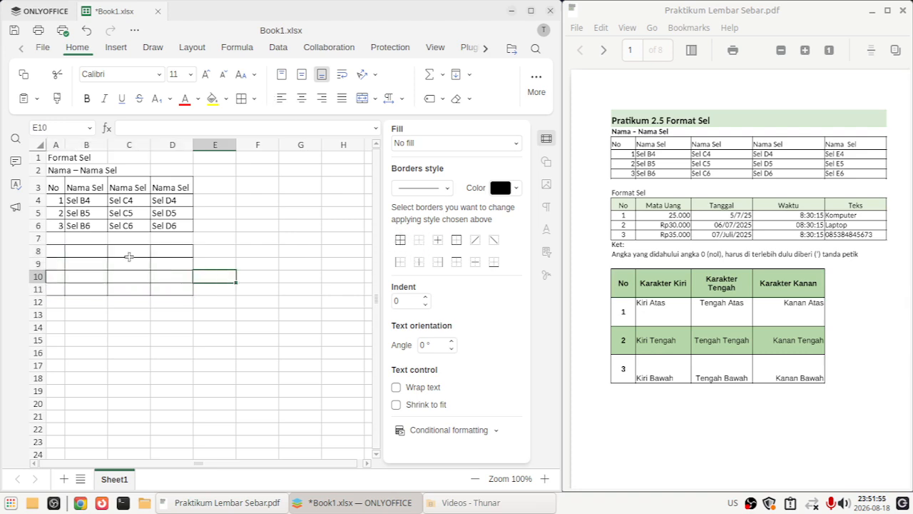
Fill the second table's header row A8:D8 with yellow and change that fill to the standard light blue.
{"action": "left_click_drag", "start_coordinate": [57, 250], "coordinate": [171, 249]}
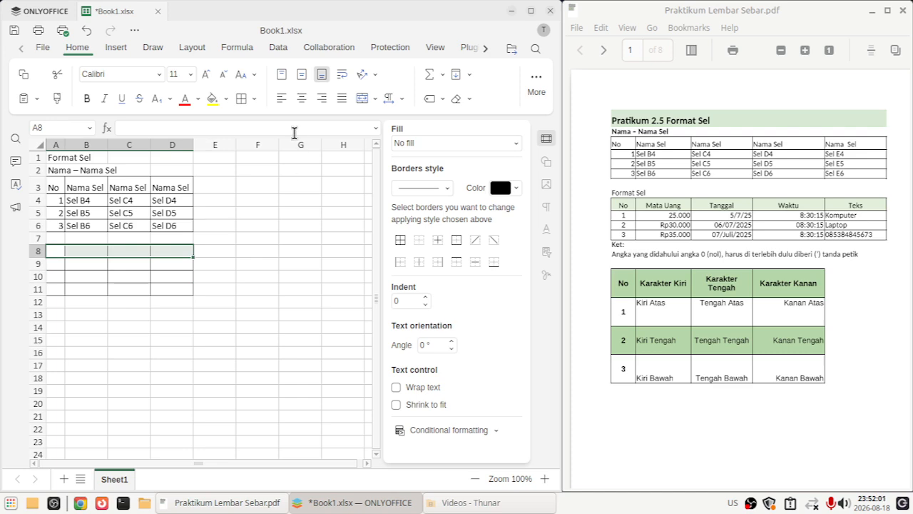
{"action": "left_click", "coordinate": [226, 100]}
{"action": "left_click", "coordinate": [256, 209]}
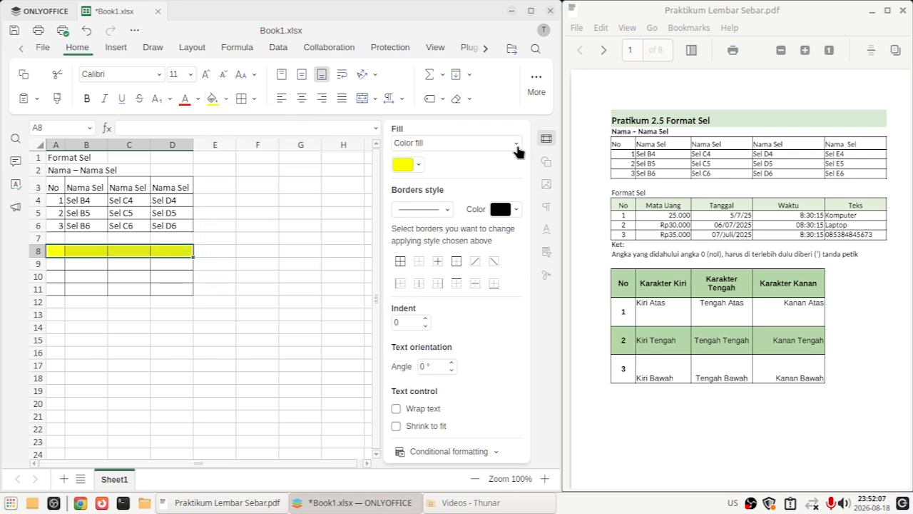
{"action": "left_click", "coordinate": [421, 166]}
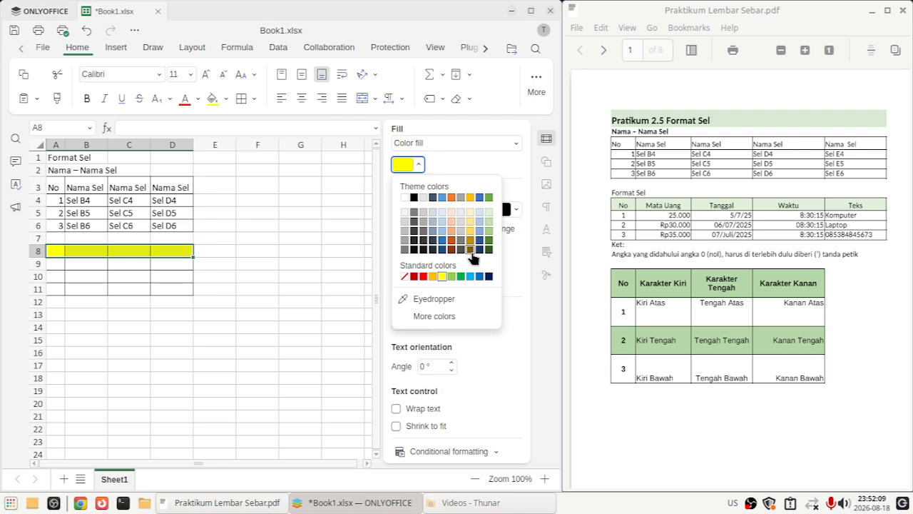
{"action": "left_click", "coordinate": [470, 276]}
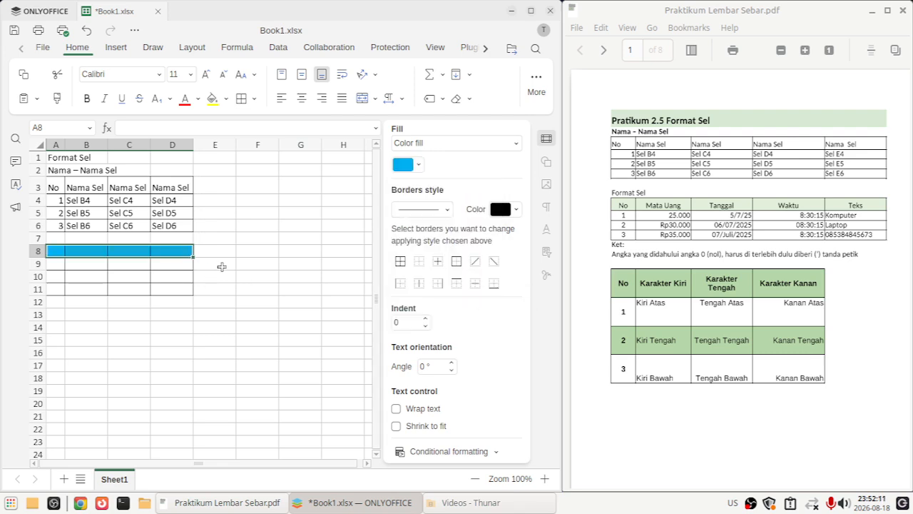
{"action": "left_click", "coordinate": [222, 267]}
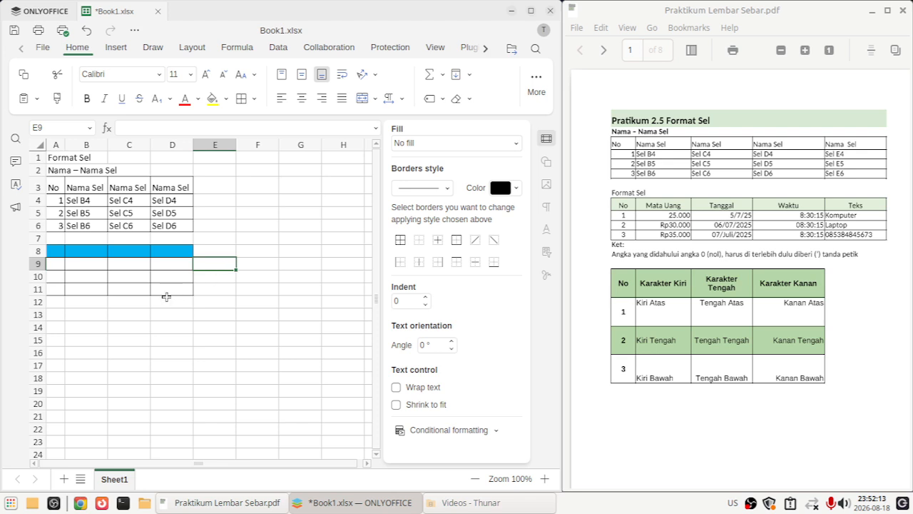
Enter 0853 in cell D11 without a leading apostrophe.
{"action": "left_click", "coordinate": [166, 289]}
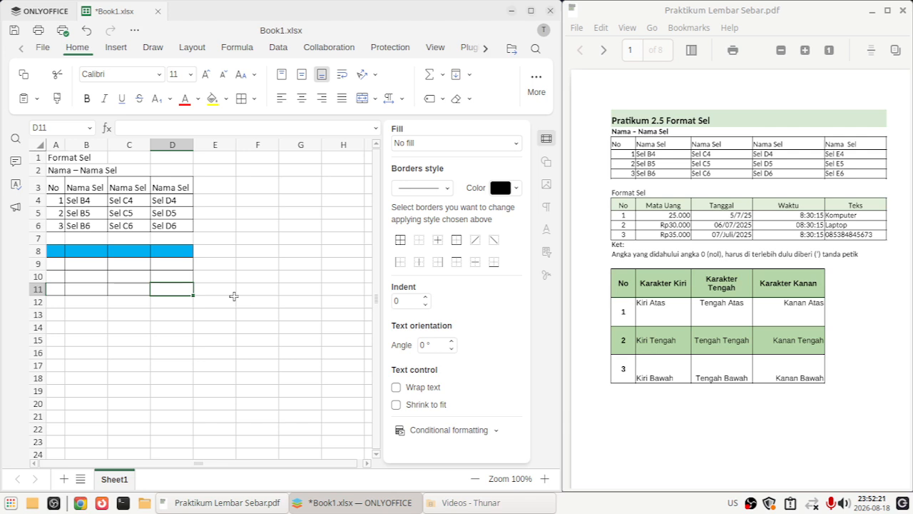
{"action": "type", "text": "085"}
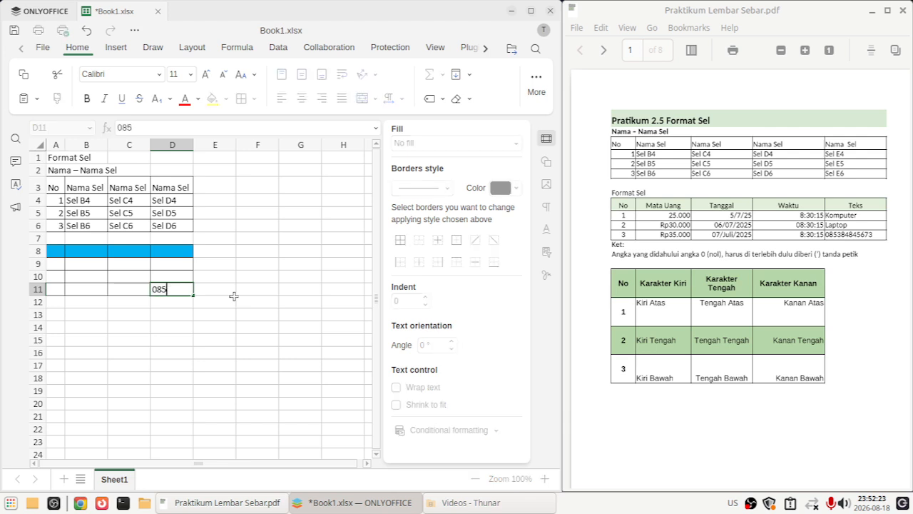
{"action": "type", "text": "3"}
{"action": "key", "text": "Return"}
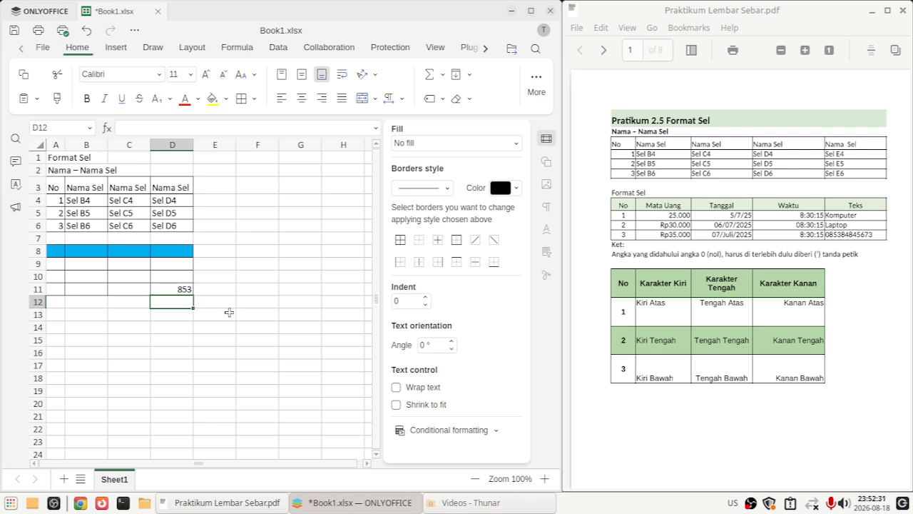
Enter 0853 with a leading apostrophe in cell D12 and select that cell to check its content.
{"action": "type", "text": "'"}
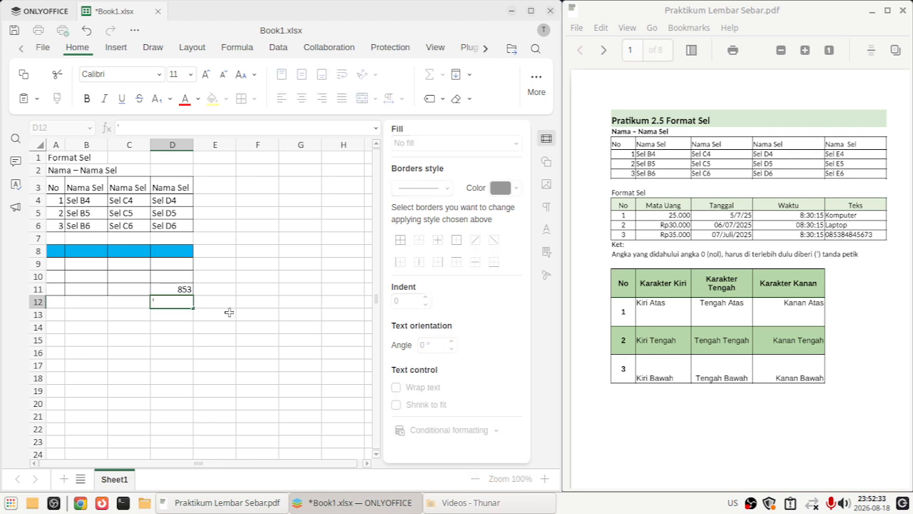
{"action": "type", "text": "0853"}
{"action": "key", "text": "Return"}
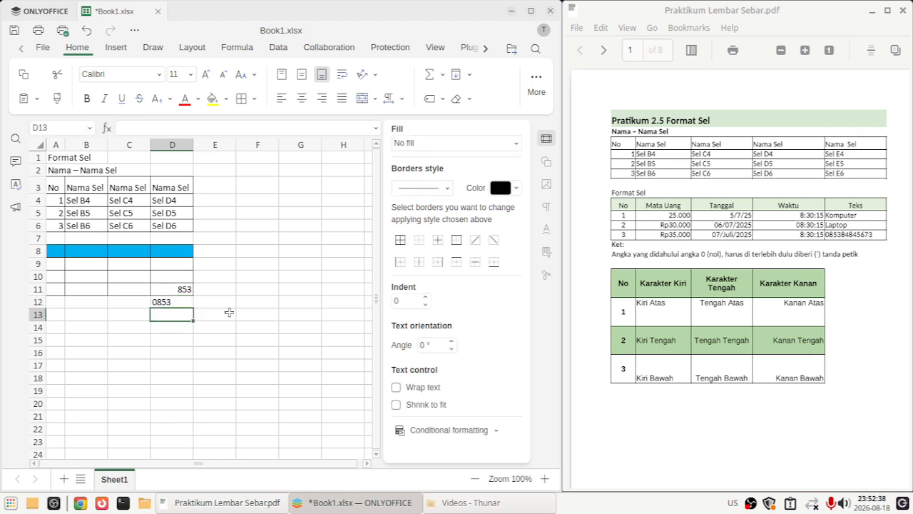
{"action": "left_click", "coordinate": [174, 303]}
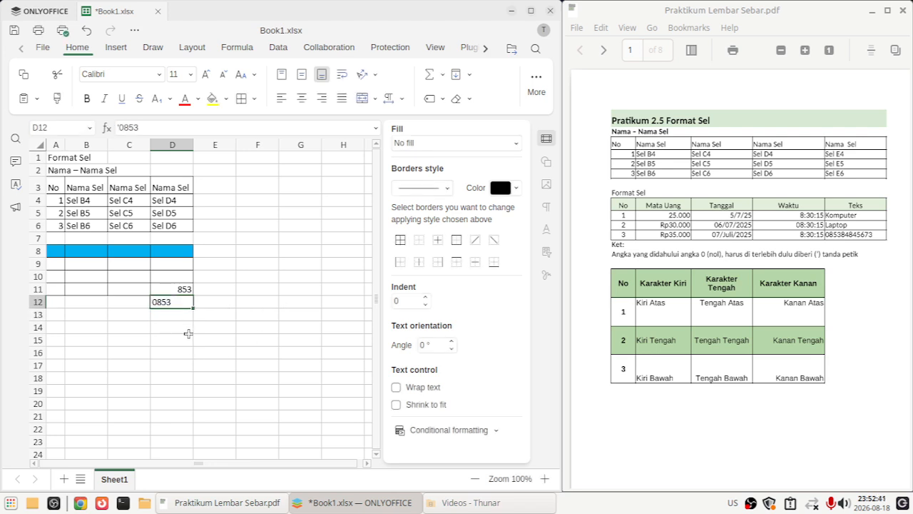
Make the empty rows 14 to 17 equally taller for the text alignment table.
{"action": "scroll", "coordinate": [189, 334], "scroll_direction": "down", "scroll_amount": 1}
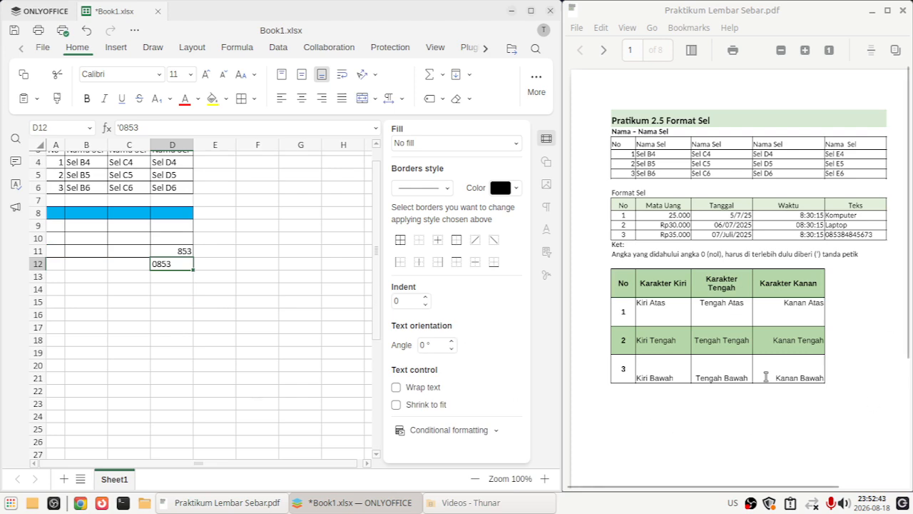
{"action": "left_click", "coordinate": [106, 341]}
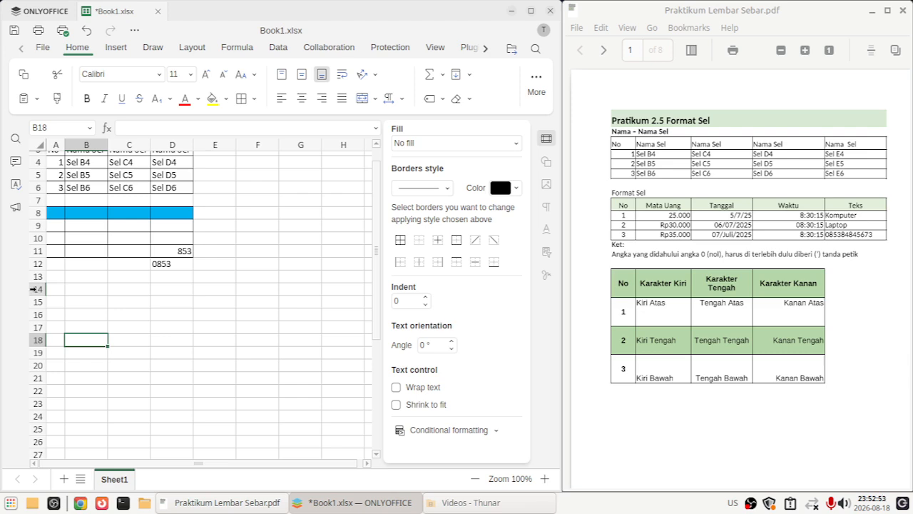
{"action": "mouse_move", "coordinate": [34, 289]}
{"action": "left_mouse_down"}
{"action": "mouse_move", "coordinate": [30, 324]}
{"action": "mouse_move", "coordinate": [39, 297]}
{"action": "mouse_move", "coordinate": [38, 306]}
{"action": "left_mouse_up"}
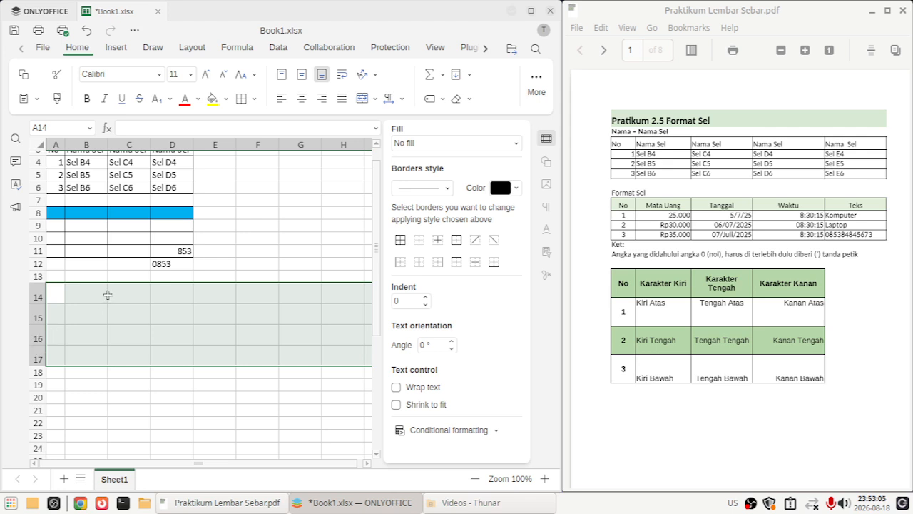
{"action": "left_click", "coordinate": [104, 396]}
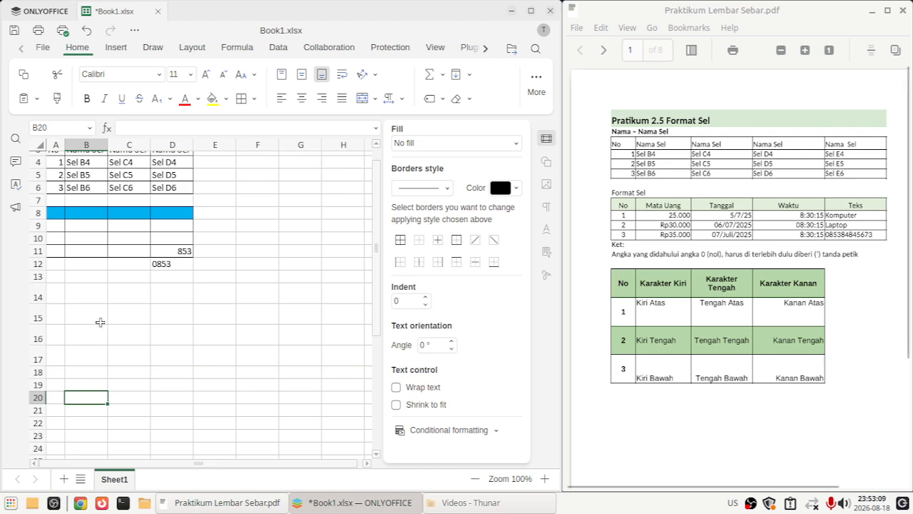
Enter the header No in A15 and the numbers 1, 2 and 3 in A16:A18.
{"action": "left_click", "coordinate": [61, 317]}
{"action": "type", "text": "No"}
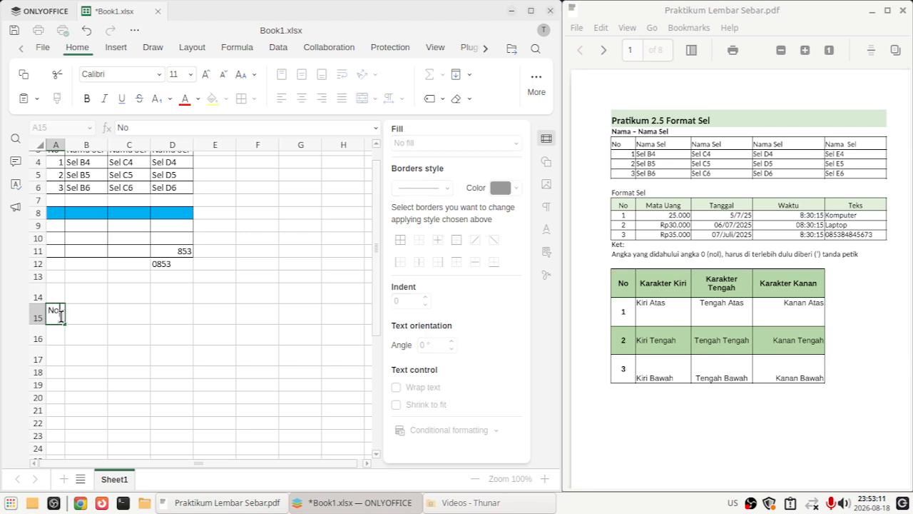
{"action": "key", "text": "Return"}
{"action": "type", "text": "1"}
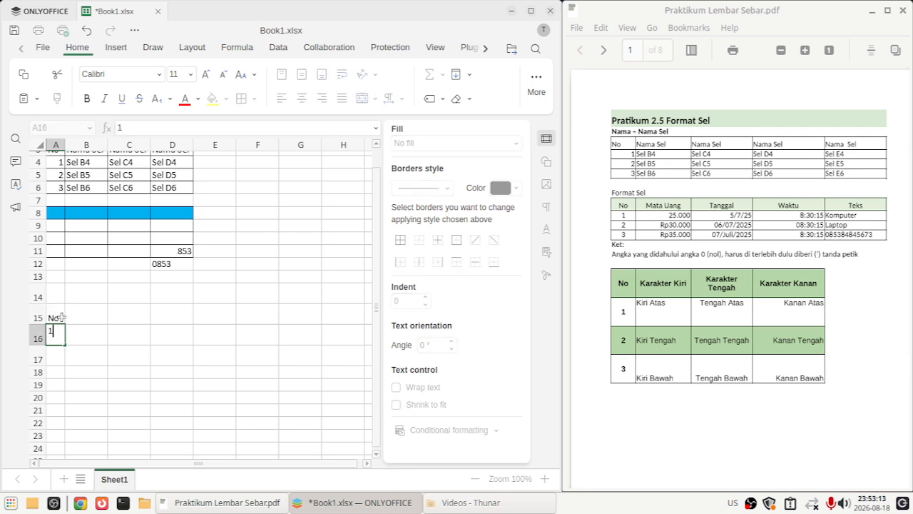
{"action": "key", "text": "Return"}
{"action": "type", "text": "2"}
{"action": "key", "text": "Return"}
{"action": "type", "text": "3"}
{"action": "key", "text": "Tab"}
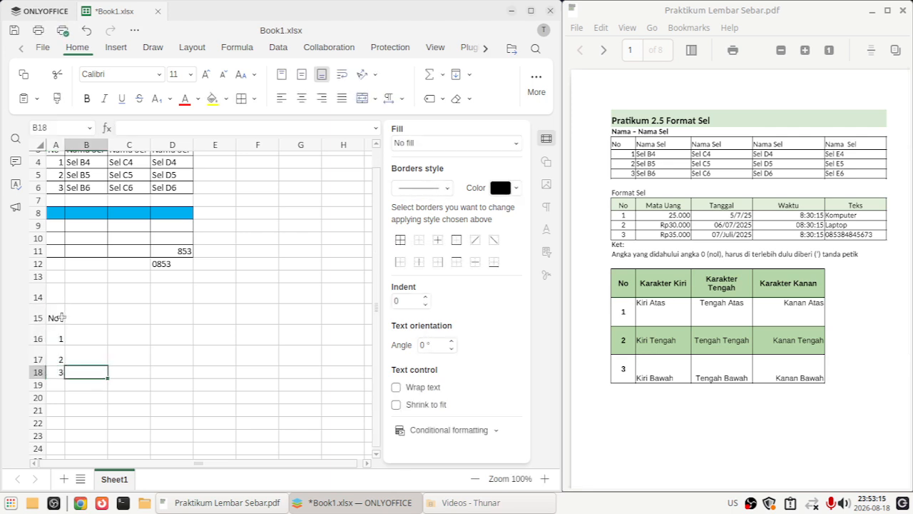
Enter the headers Karakter Kiri, Karakter Tengah and Karakter Kanan in B15:D15.
{"action": "key", "text": "Up"}
{"action": "key", "text": "Up"}
{"action": "key", "text": "Up"}
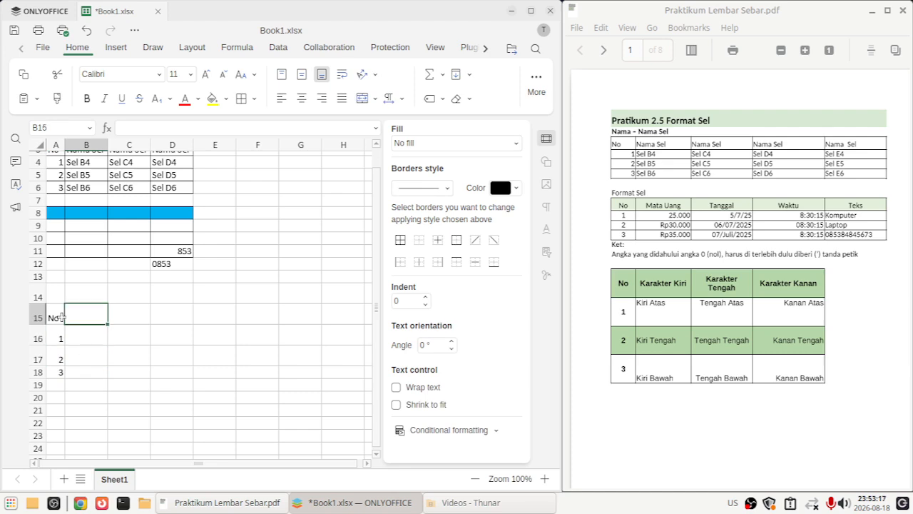
{"action": "type", "text": "Karakter"}
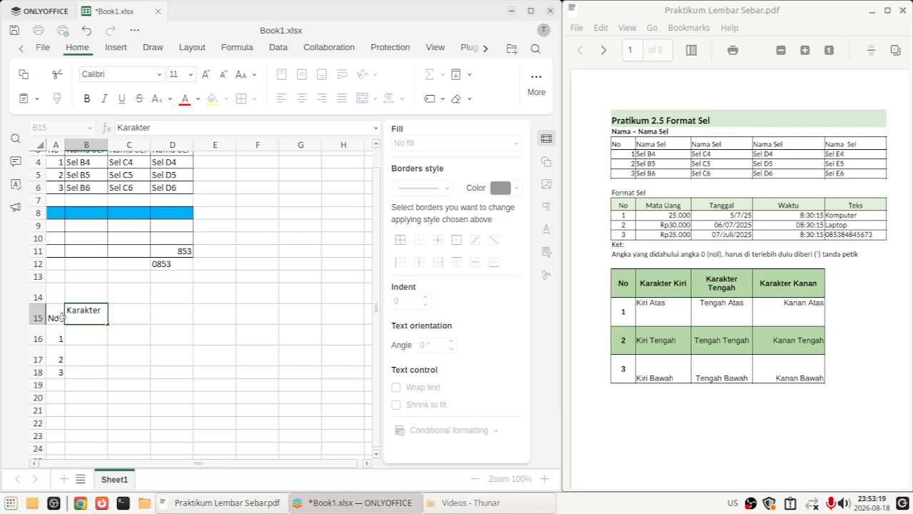
{"action": "type", "text": " Kiri"}
{"action": "key", "text": "Tab"}
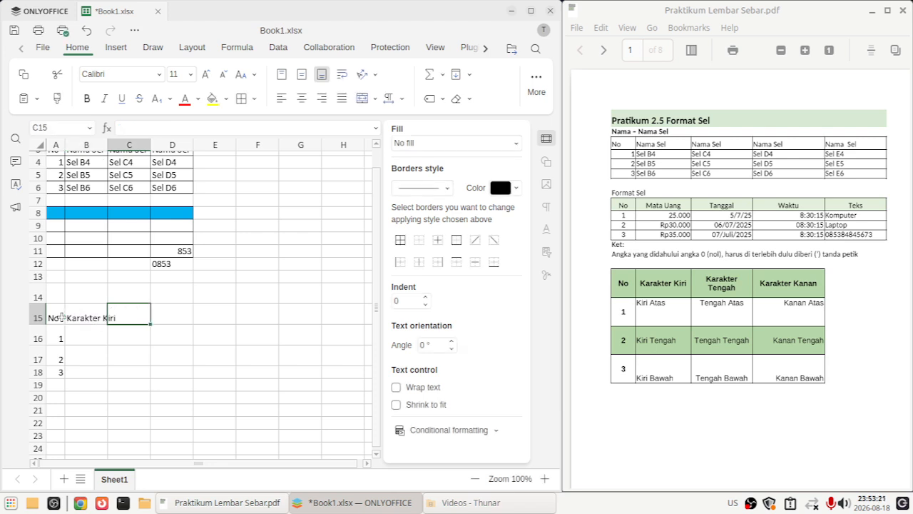
{"action": "type", "text": "Karakter"}
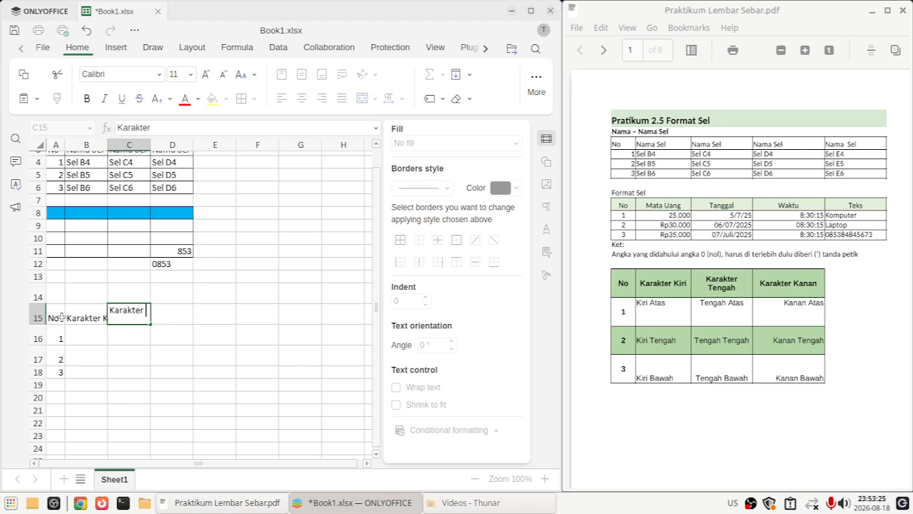
{"action": "type", "text": " Tengah"}
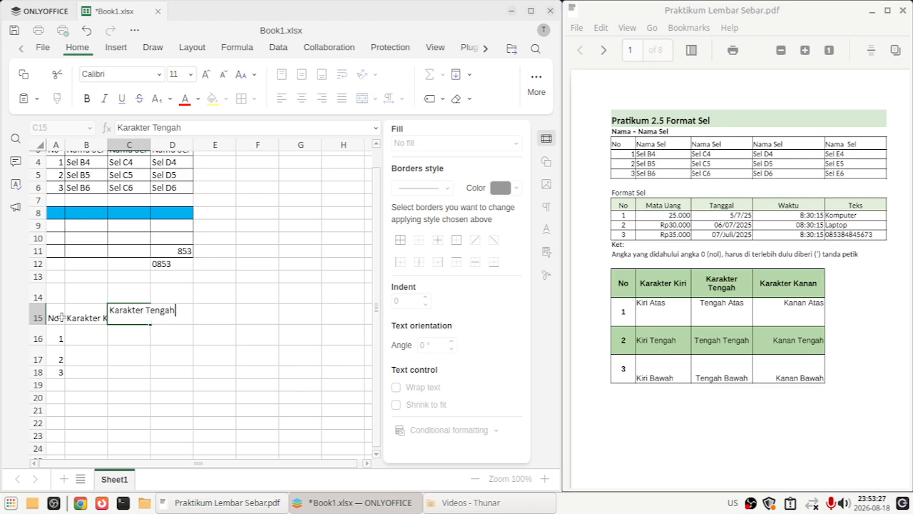
{"action": "key", "text": "Tab"}
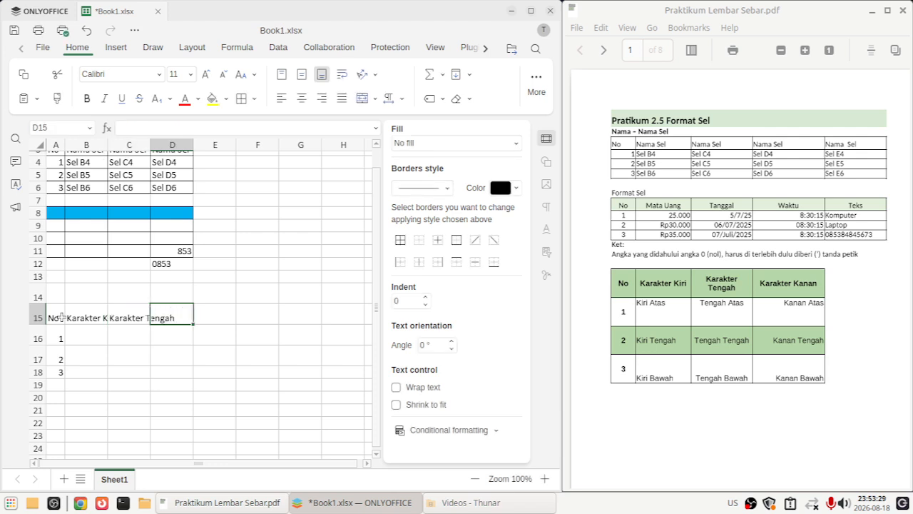
{"action": "type", "text": "Karakter"}
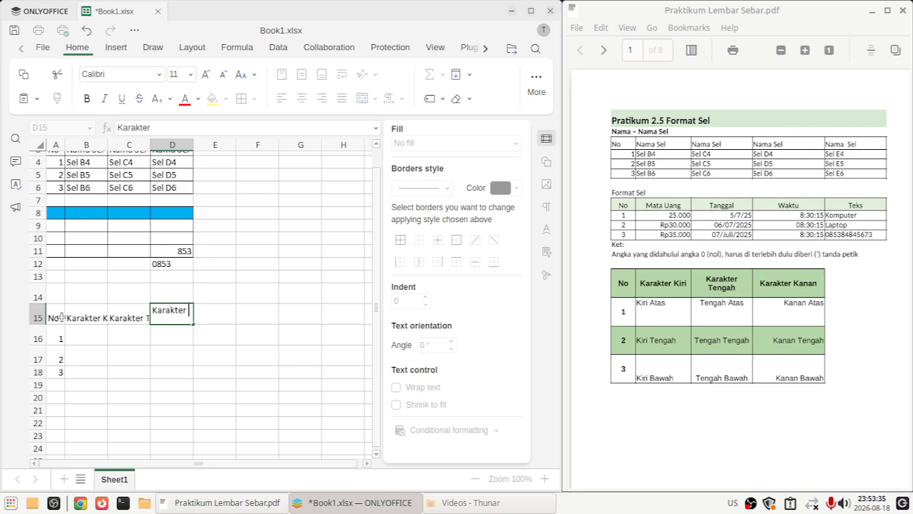
{"action": "type", "text": "Kanan"}
{"action": "key", "text": "Return"}
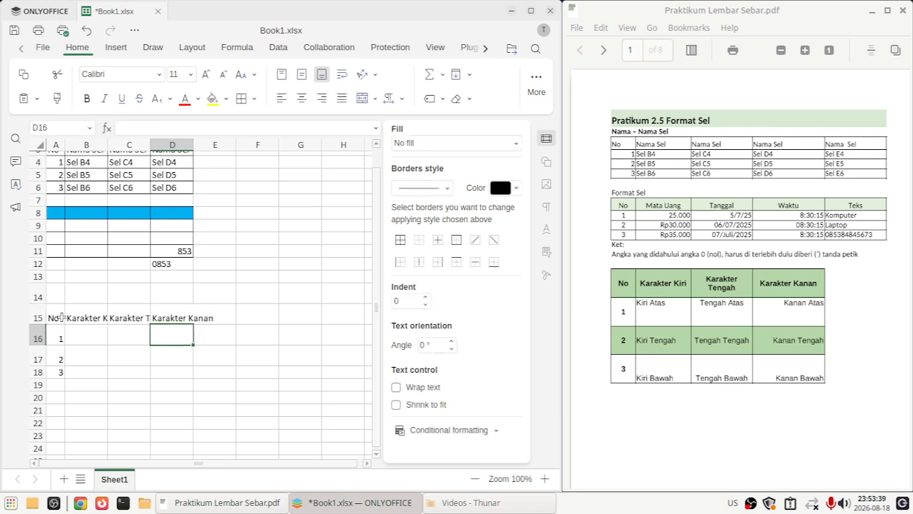
Enter Karakter in B16 and copy it to every cell of B16:D18.
{"action": "left_click", "coordinate": [90, 336]}
{"action": "type", "text": "K"}
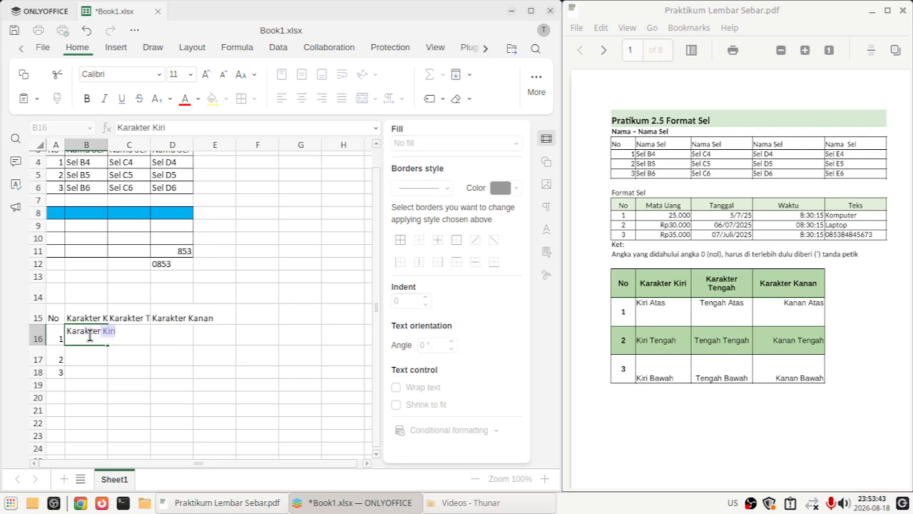
{"action": "key", "text": "BackSpace"}
{"action": "left_click", "coordinate": [144, 353]}
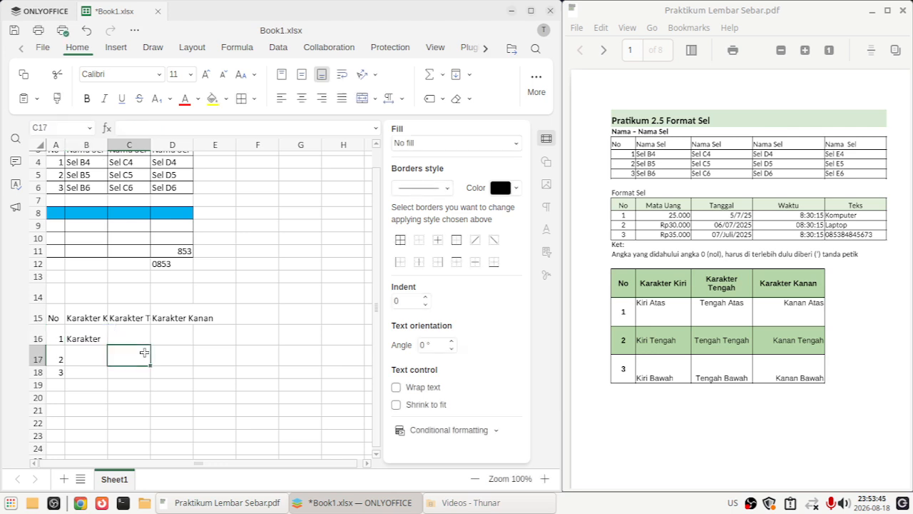
{"action": "left_click", "coordinate": [82, 339]}
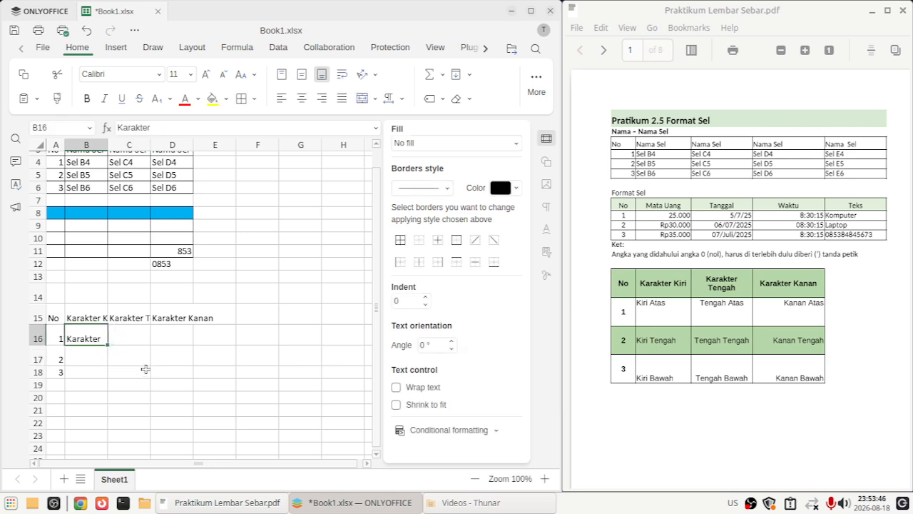
{"action": "left_click_drag", "start_coordinate": [108, 349], "coordinate": [187, 382]}
{"action": "left_click", "coordinate": [91, 341]}
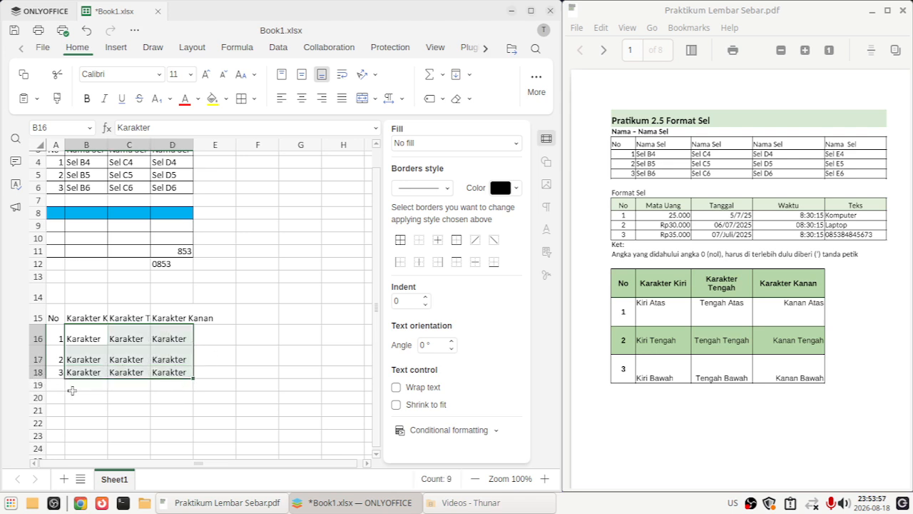
{"action": "left_click", "coordinate": [113, 397]}
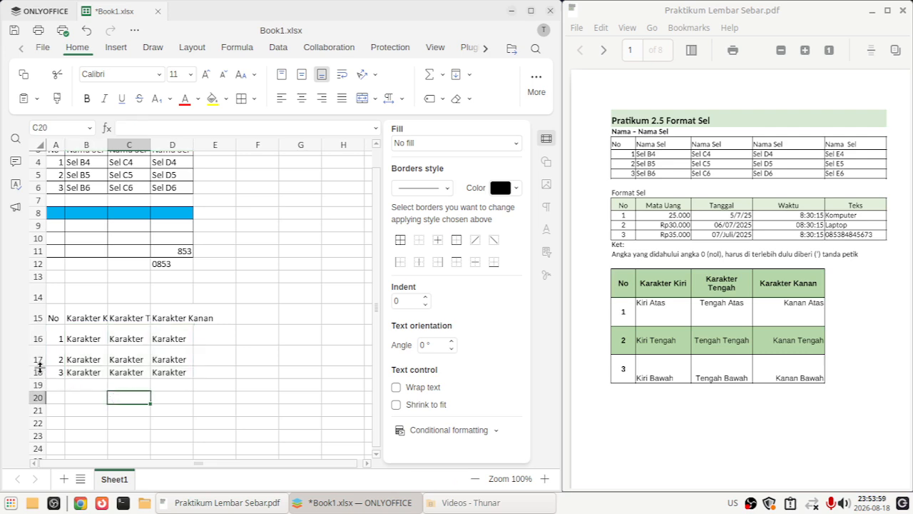
Make rows 15 to 18 of the Karakter table taller, all with the same height.
{"action": "left_click_drag", "start_coordinate": [38, 372], "coordinate": [37, 317]}
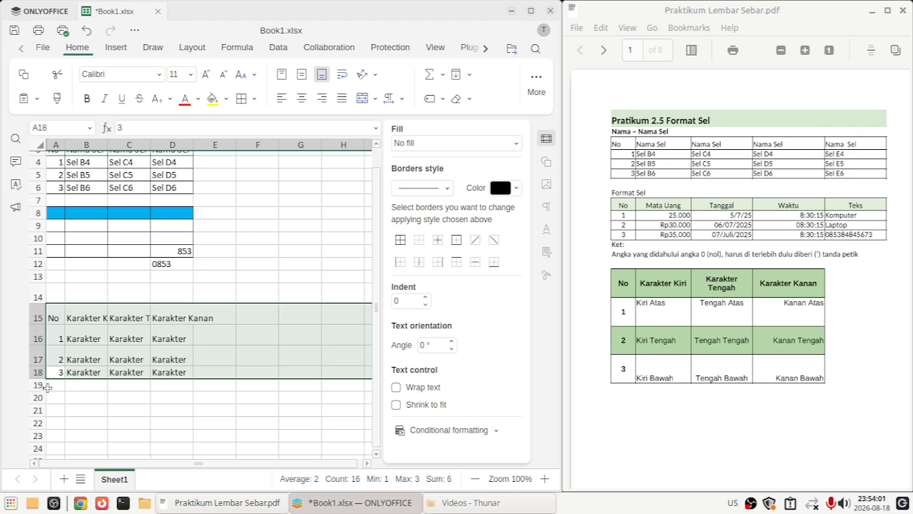
{"action": "left_click_drag", "start_coordinate": [39, 366], "coordinate": [39, 372]}
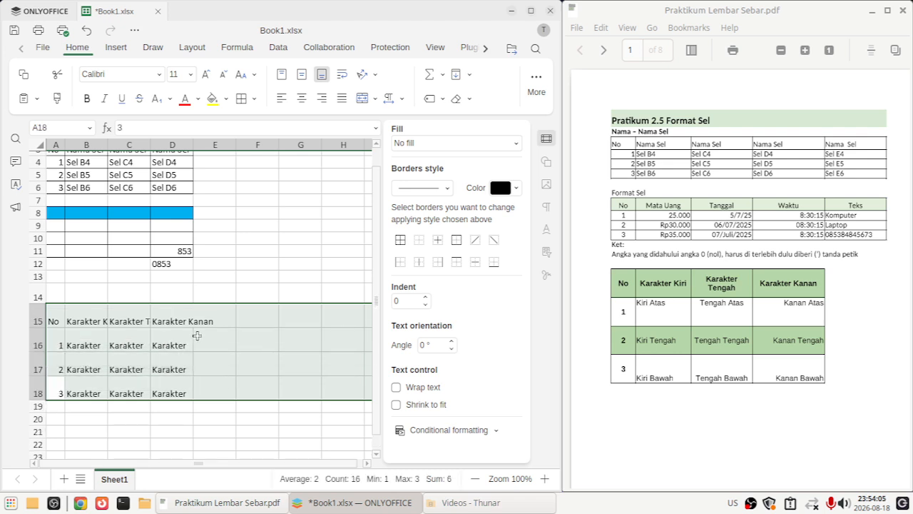
{"action": "left_click", "coordinate": [207, 434]}
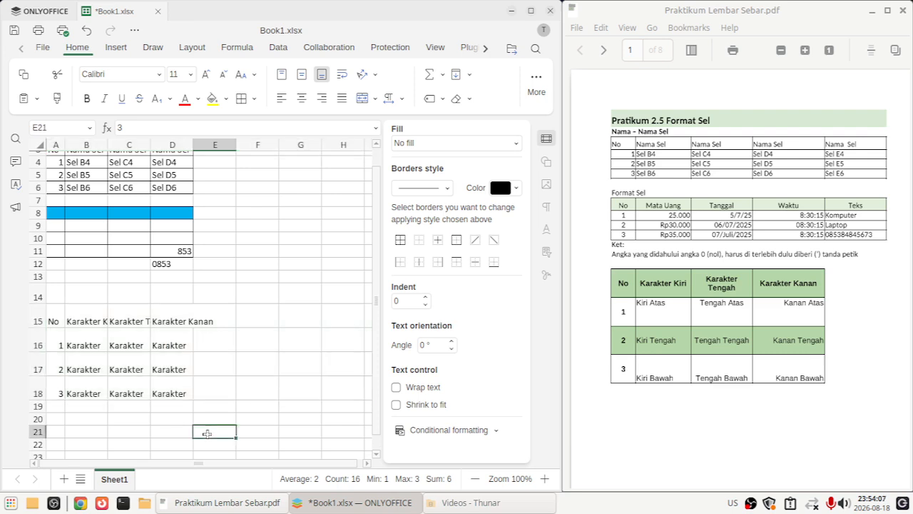
Apply thin black outer borders and all inner lines to the Karakter table in A15:D18.
{"action": "left_click_drag", "start_coordinate": [51, 321], "coordinate": [175, 394]}
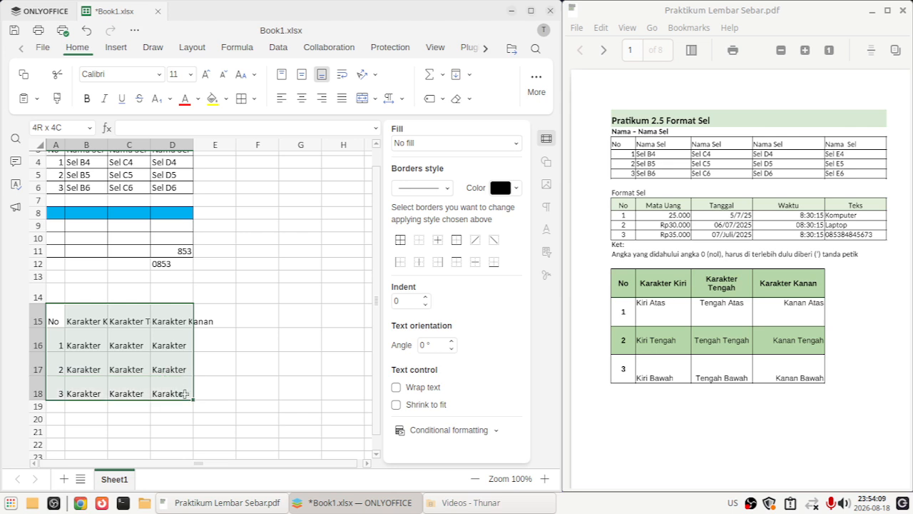
{"action": "left_click", "coordinate": [400, 241]}
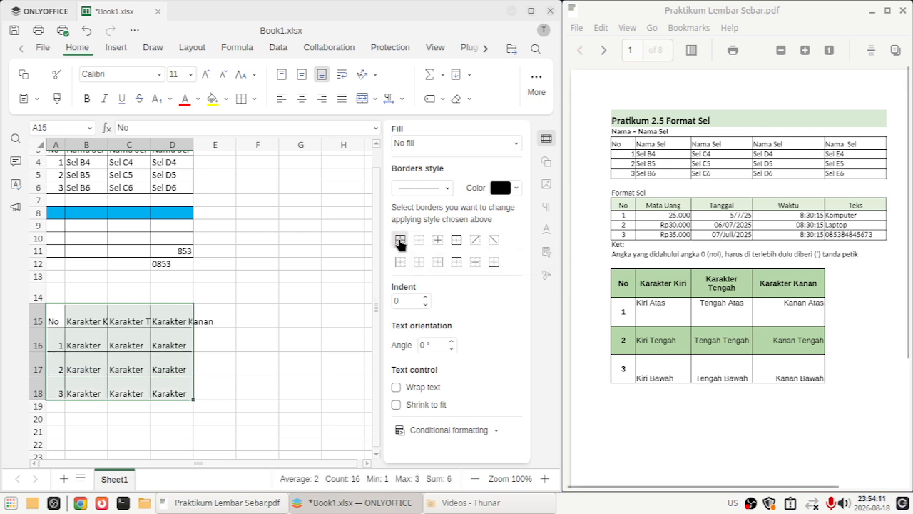
{"action": "left_click", "coordinate": [269, 351]}
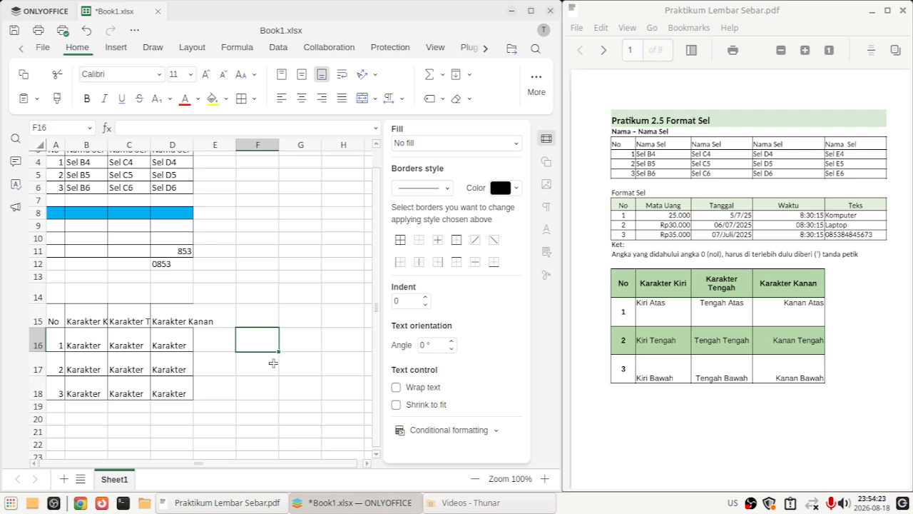
{"action": "left_click", "coordinate": [239, 371]}
Wrap the text of the headers Karakter Kiri, Karakter Tengah and Karakter Kanan in B15:D15.
{"action": "left_click", "coordinate": [94, 318]}
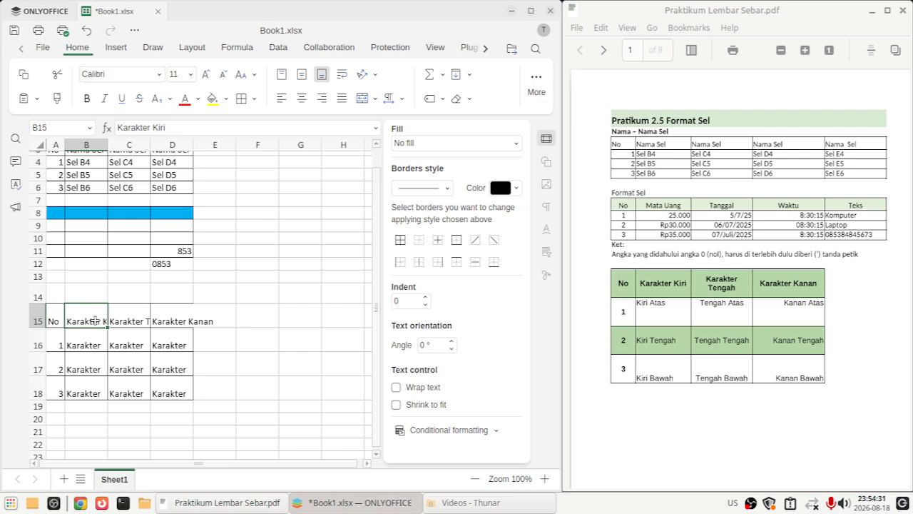
{"action": "left_click", "coordinate": [343, 77]}
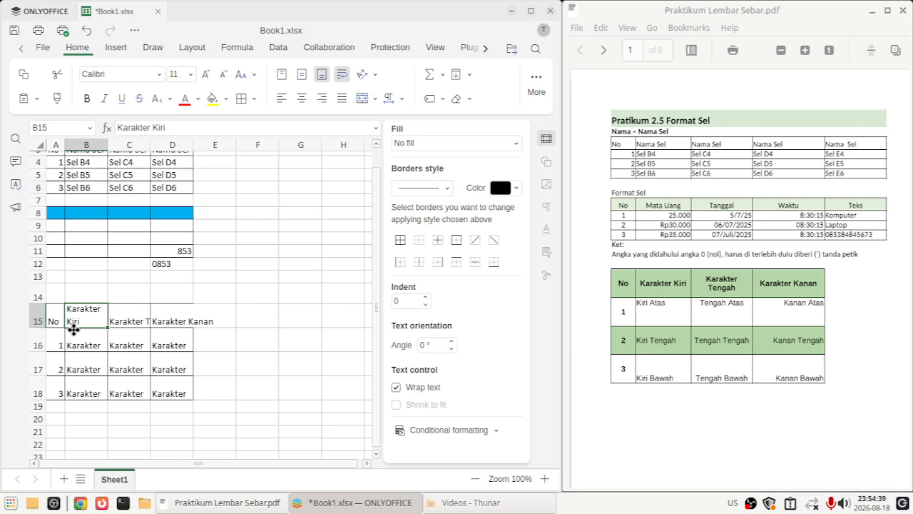
{"action": "left_click", "coordinate": [116, 317]}
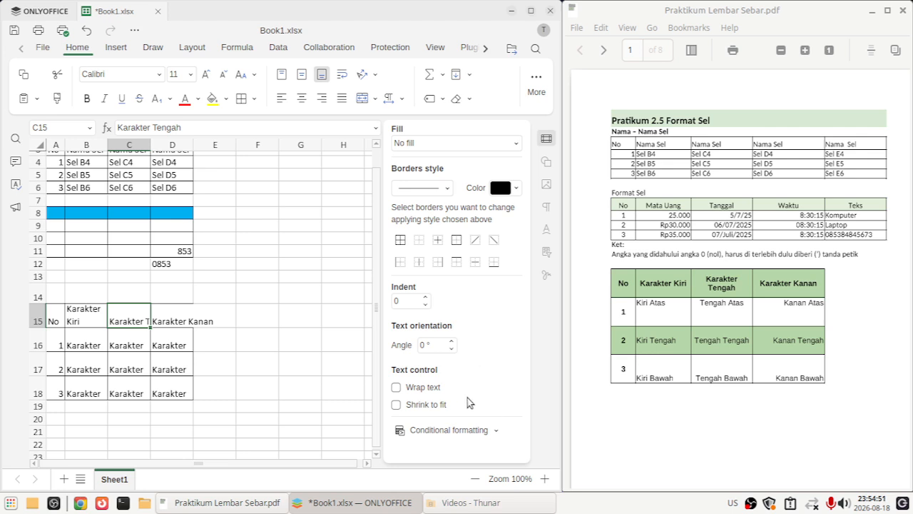
{"action": "left_click", "coordinate": [425, 393]}
{"action": "left_click", "coordinate": [317, 341]}
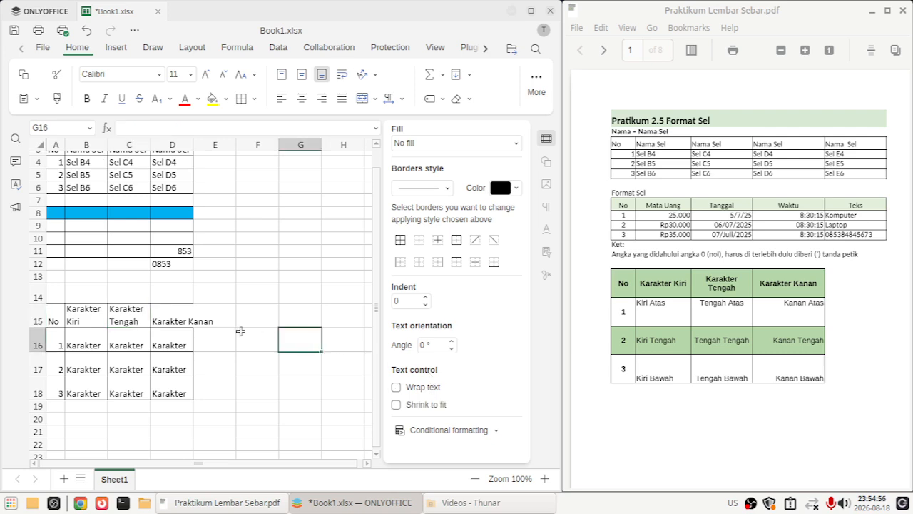
{"action": "left_click", "coordinate": [181, 314]}
{"action": "left_click", "coordinate": [412, 387]}
{"action": "left_click", "coordinate": [284, 368]}
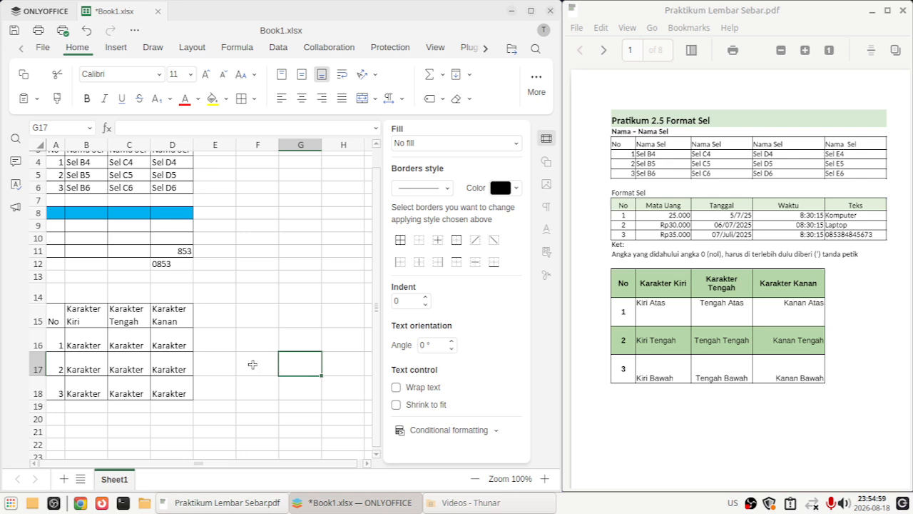
{"action": "left_click", "coordinate": [256, 318]}
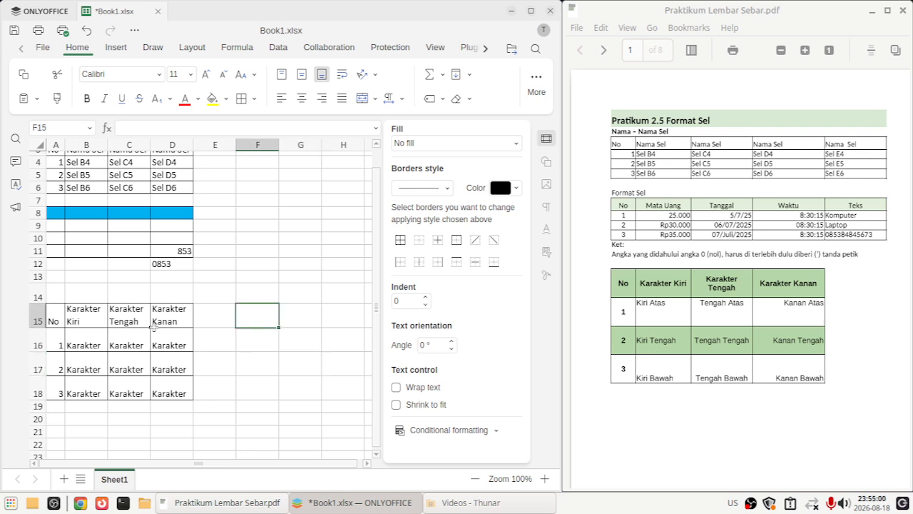
Fill the header row A15:D15 of the Karakter table with light green.
{"action": "left_click", "coordinate": [56, 315]}
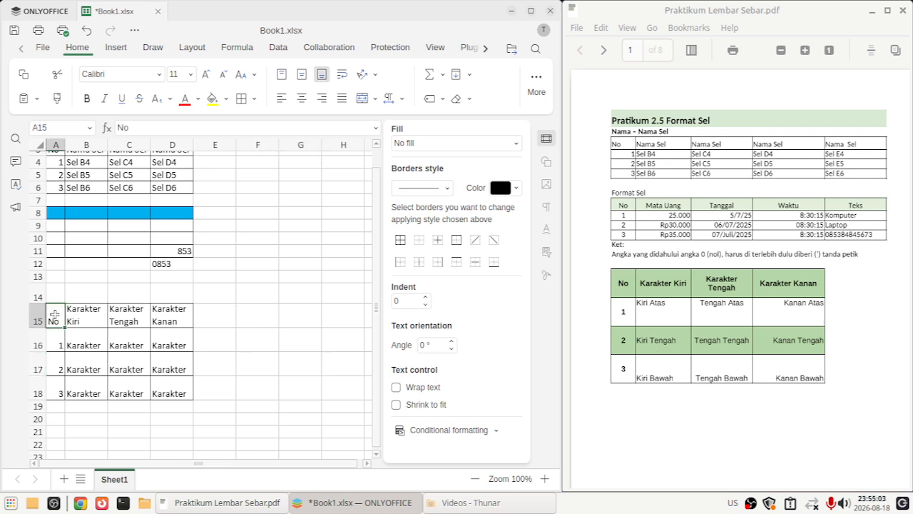
{"action": "left_click_drag", "start_coordinate": [55, 314], "coordinate": [160, 311]}
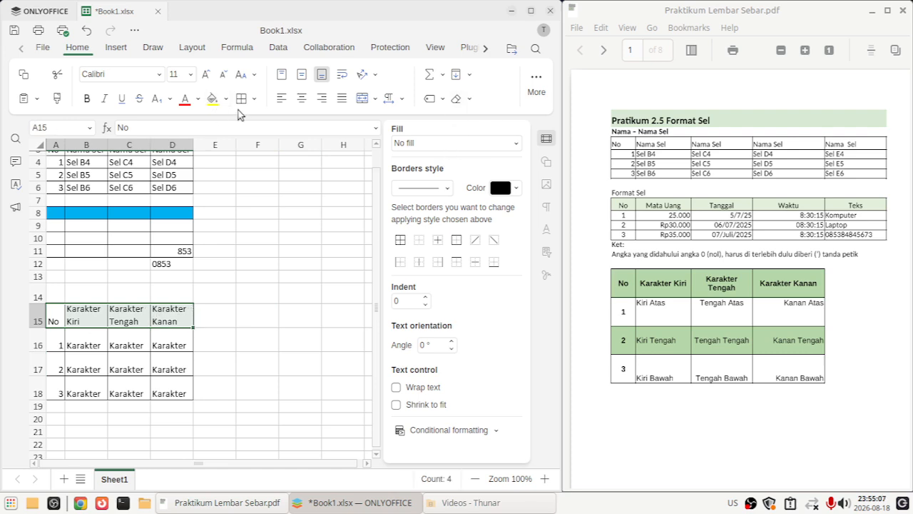
{"action": "left_click", "coordinate": [213, 97]}
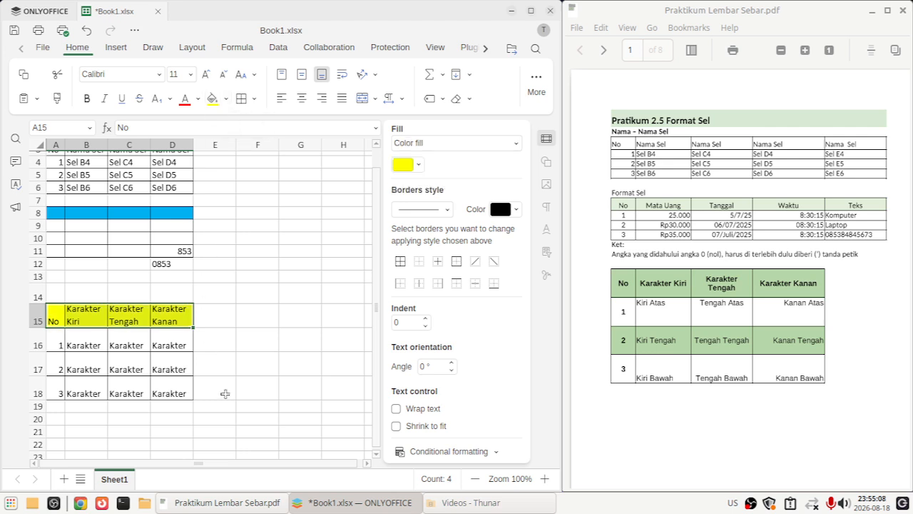
{"action": "left_click", "coordinate": [227, 99]}
{"action": "left_click", "coordinate": [262, 212]}
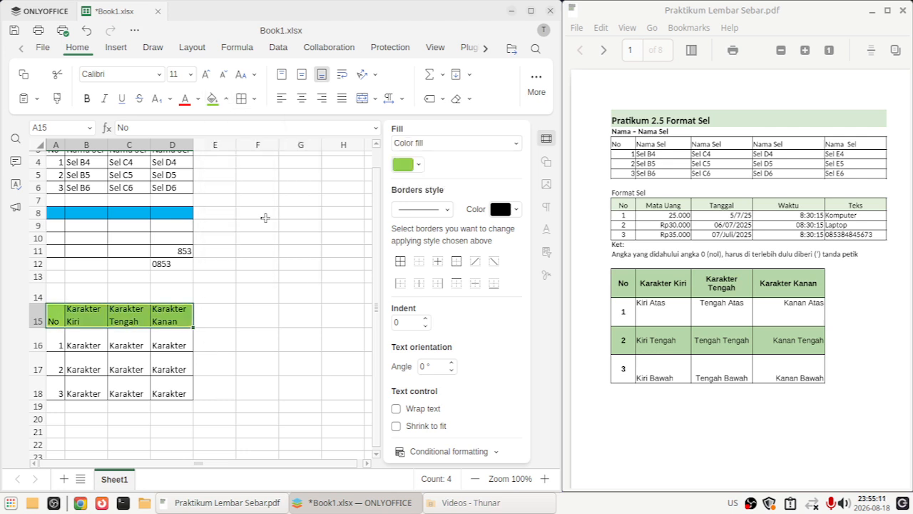
{"action": "left_click", "coordinate": [239, 394]}
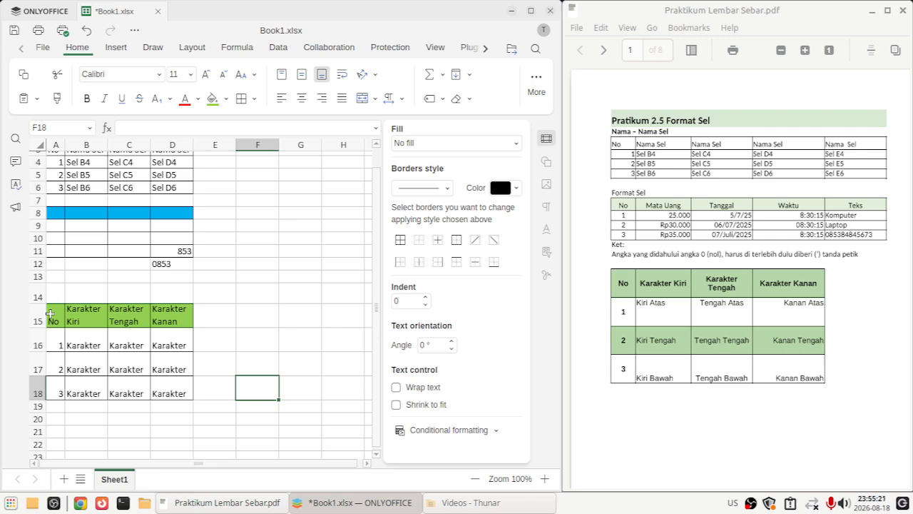
Centre the header No in A15 both horizontally and vertically.
{"action": "left_click", "coordinate": [50, 313]}
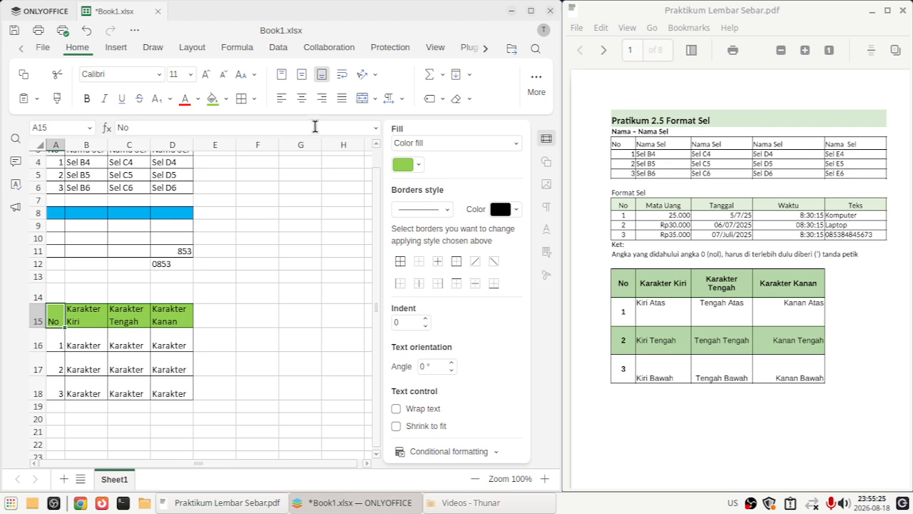
{"action": "left_click", "coordinate": [303, 99]}
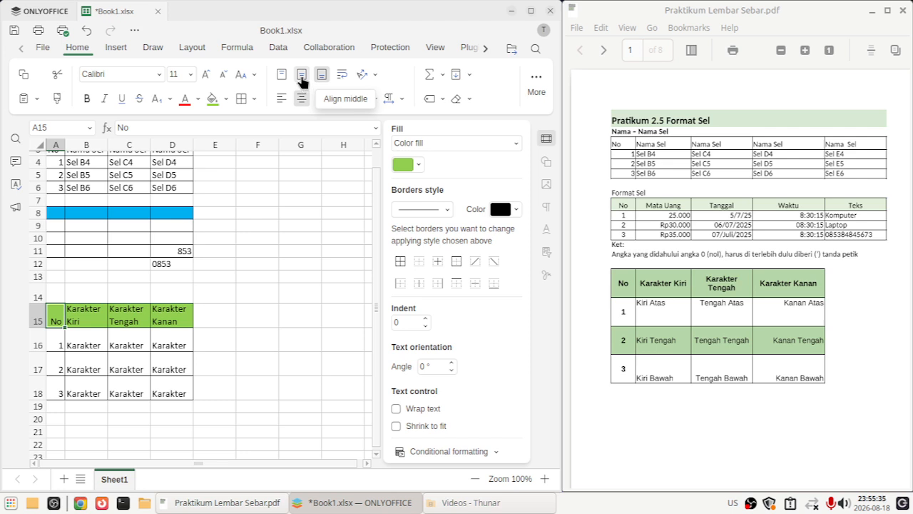
{"action": "left_click", "coordinate": [302, 80]}
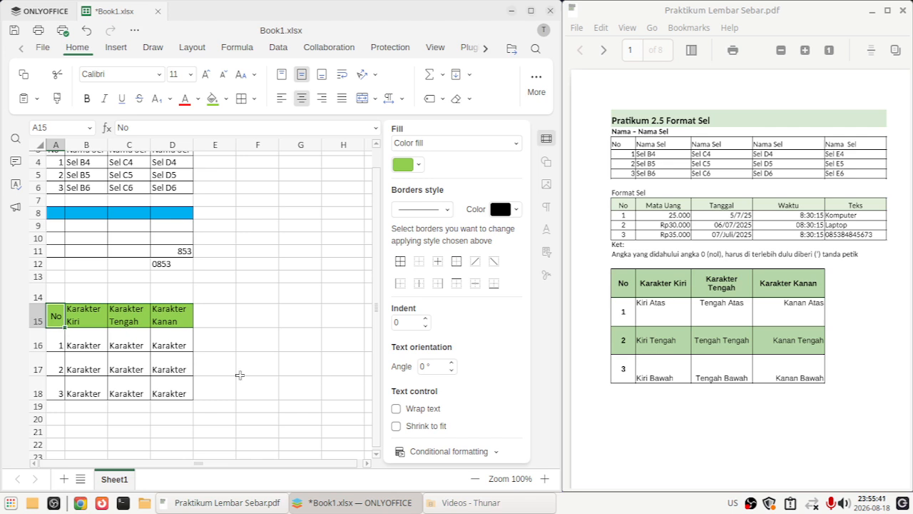
{"action": "left_click", "coordinate": [310, 347]}
Centre the numbers 1 to 3 in A16:A18 horizontally and vertically.
{"action": "left_click", "coordinate": [59, 350]}
{"action": "left_click_drag", "start_coordinate": [59, 353], "coordinate": [58, 393]}
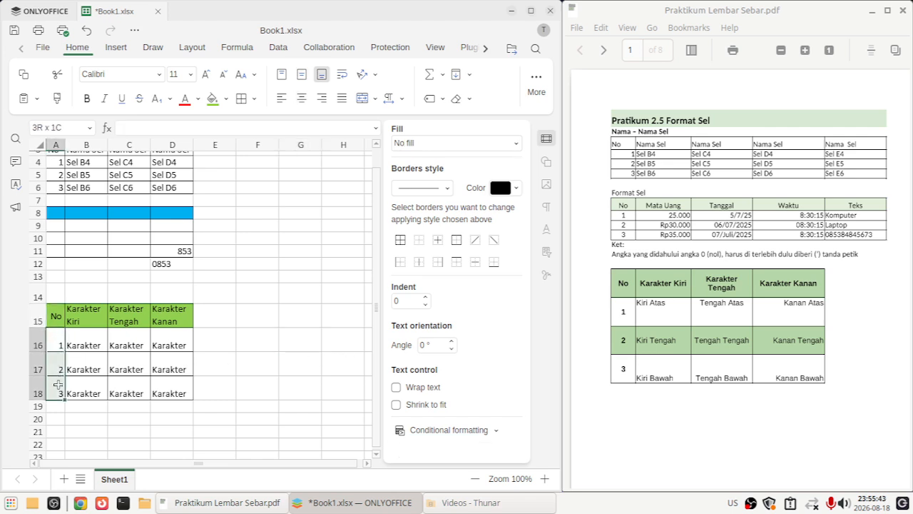
{"action": "left_click", "coordinate": [302, 100]}
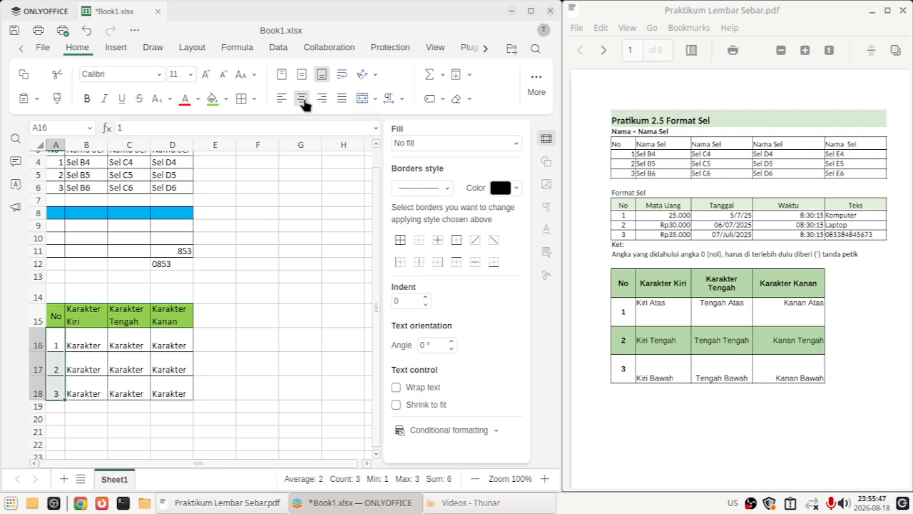
{"action": "left_click", "coordinate": [303, 76]}
{"action": "left_click", "coordinate": [264, 357]}
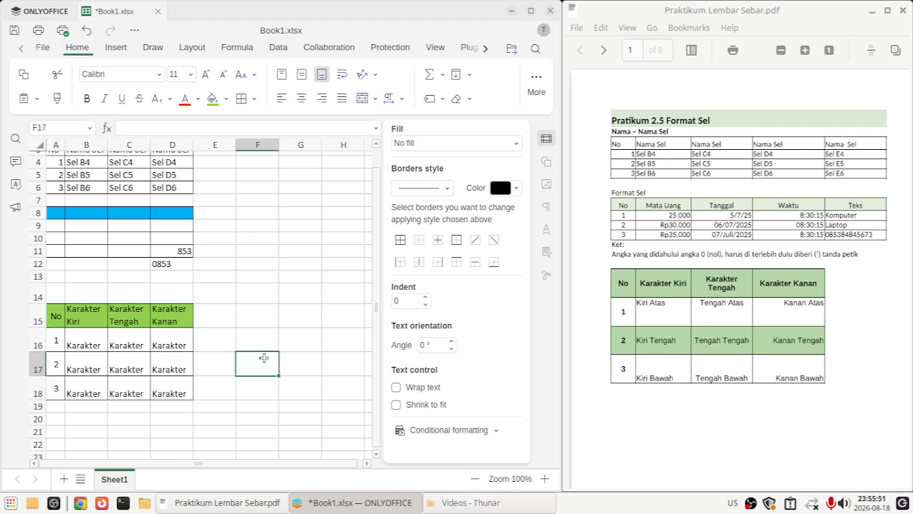
Align the Karakter Kiri cells as top in B16, middle in B17 and bottom left in B18.
{"action": "scroll", "coordinate": [261, 351], "scroll_direction": "down", "scroll_amount": 1}
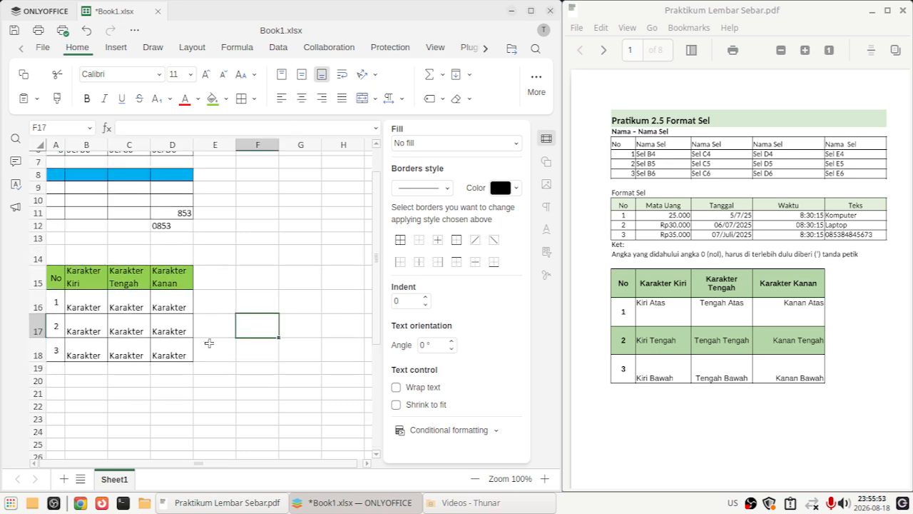
{"action": "left_click", "coordinate": [89, 304]}
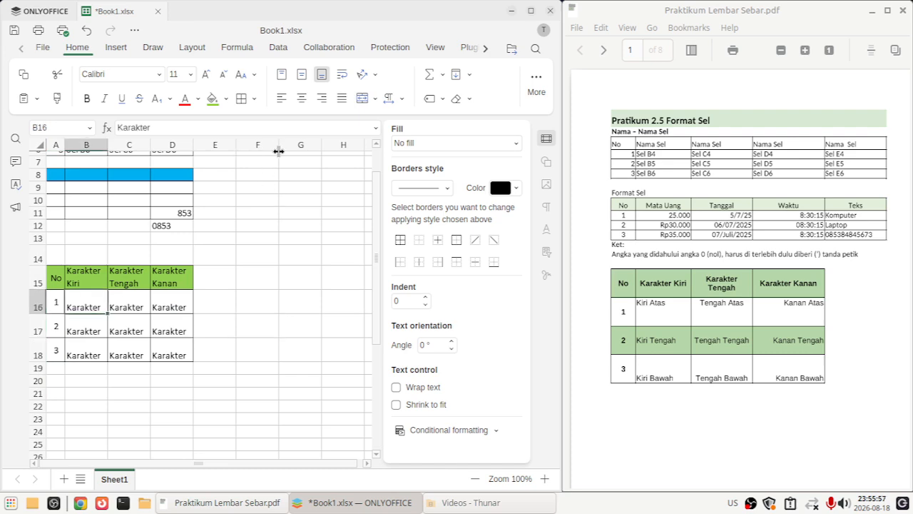
{"action": "left_click", "coordinate": [282, 75]}
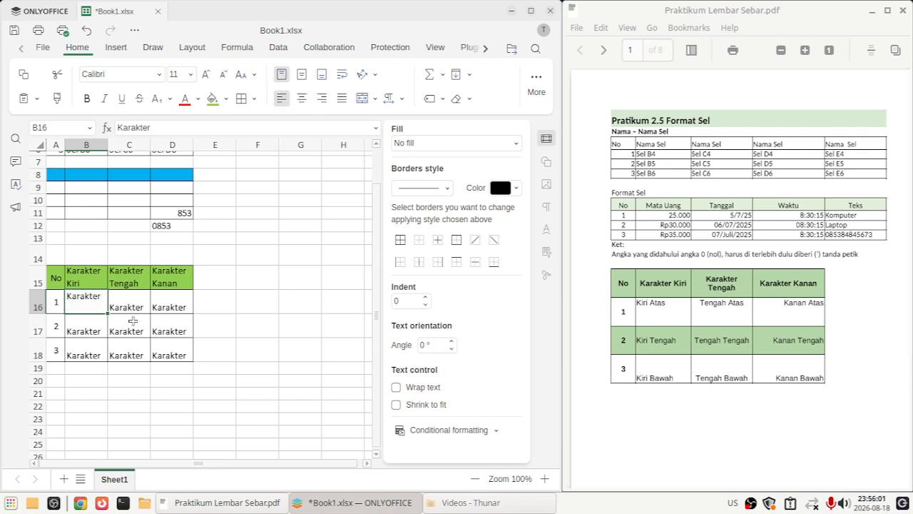
{"action": "left_click", "coordinate": [89, 330]}
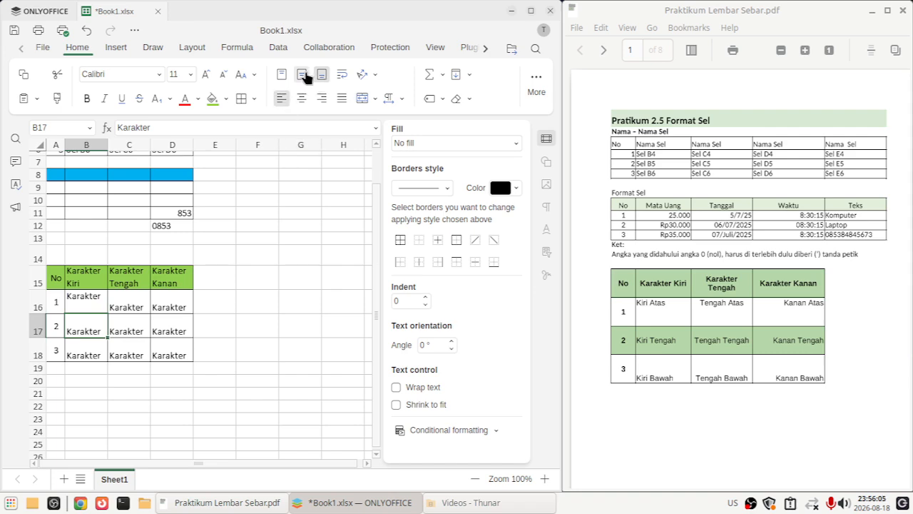
{"action": "left_click", "coordinate": [300, 76]}
{"action": "left_click", "coordinate": [99, 351]}
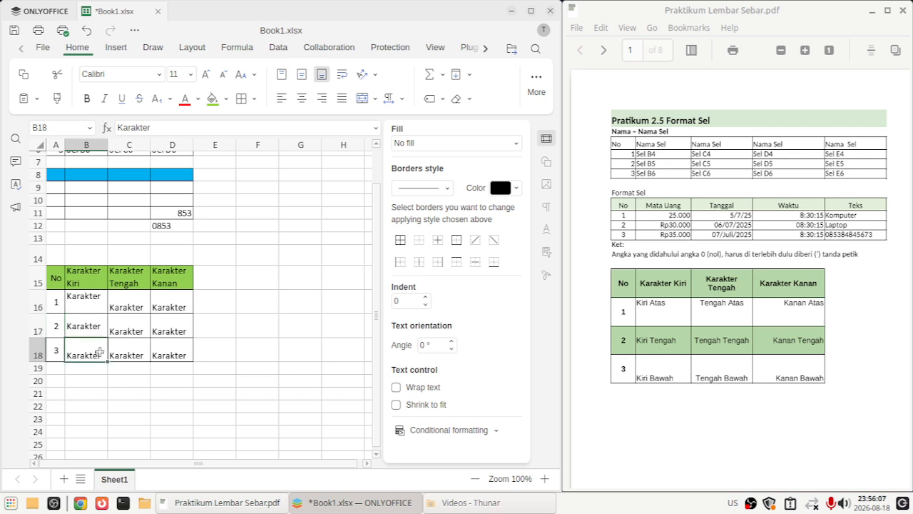
{"action": "left_click", "coordinate": [281, 98]}
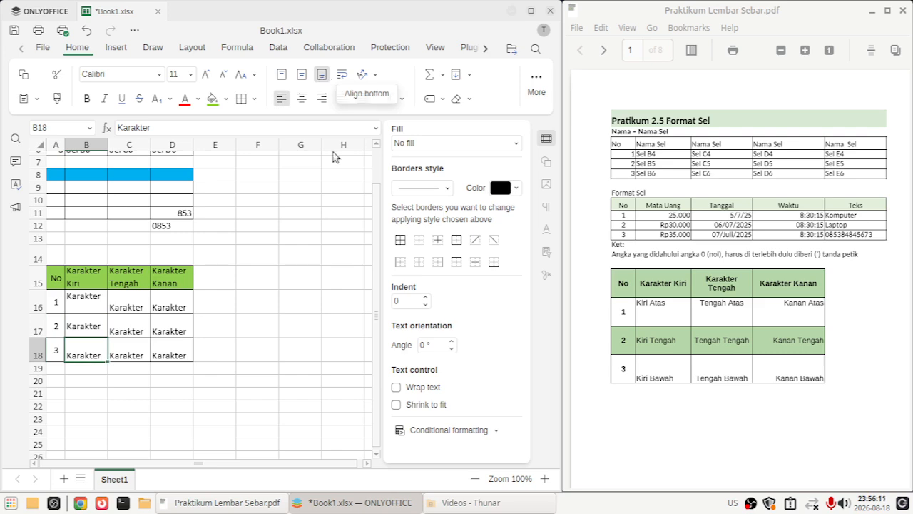
{"action": "left_click", "coordinate": [244, 364]}
Align the text in C16 to the top centre and the text in C17 to the vertical middle.
{"action": "left_click", "coordinate": [142, 303]}
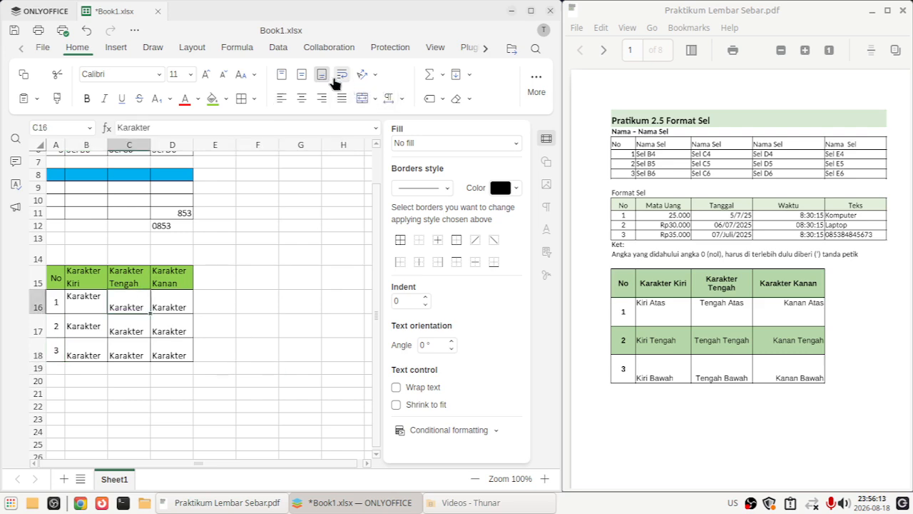
{"action": "left_click", "coordinate": [305, 74]}
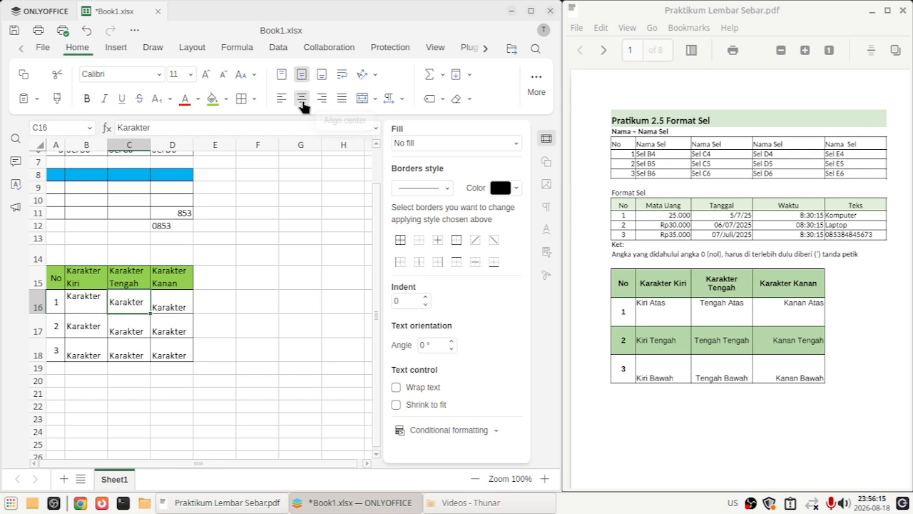
{"action": "left_click", "coordinate": [301, 100]}
{"action": "left_click", "coordinate": [125, 332]}
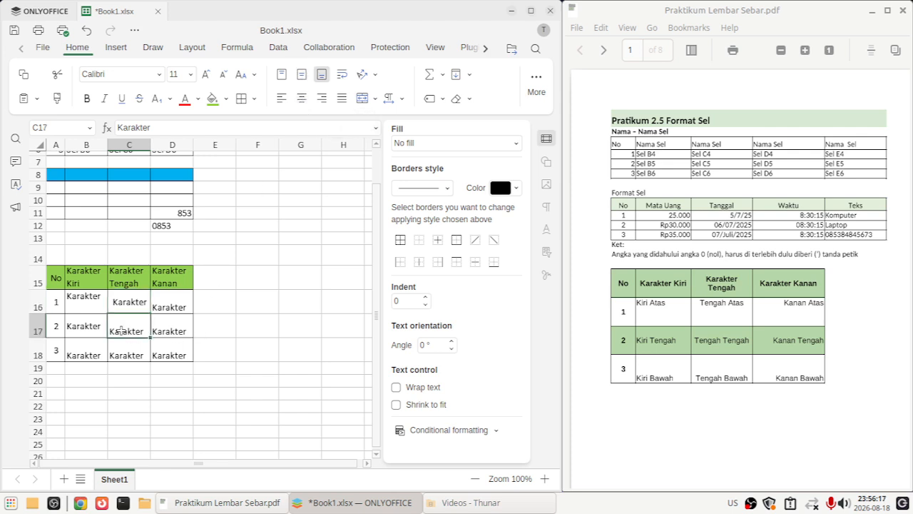
{"action": "left_click", "coordinate": [302, 100]}
{"action": "left_click", "coordinate": [138, 302]}
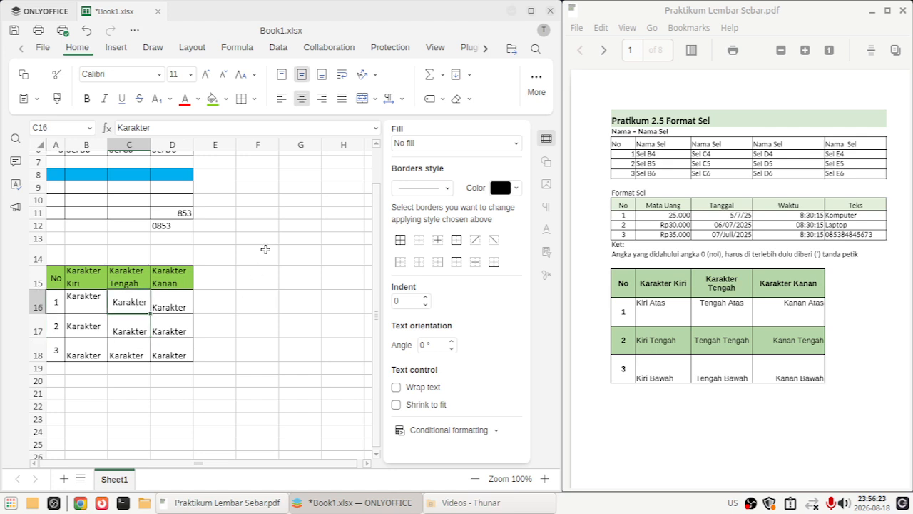
{"action": "left_click", "coordinate": [286, 75]}
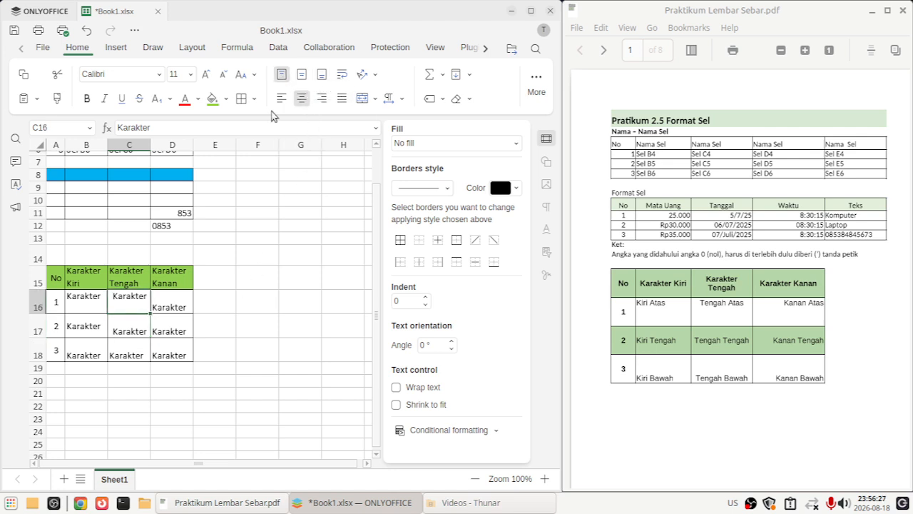
{"action": "left_click", "coordinate": [123, 326]}
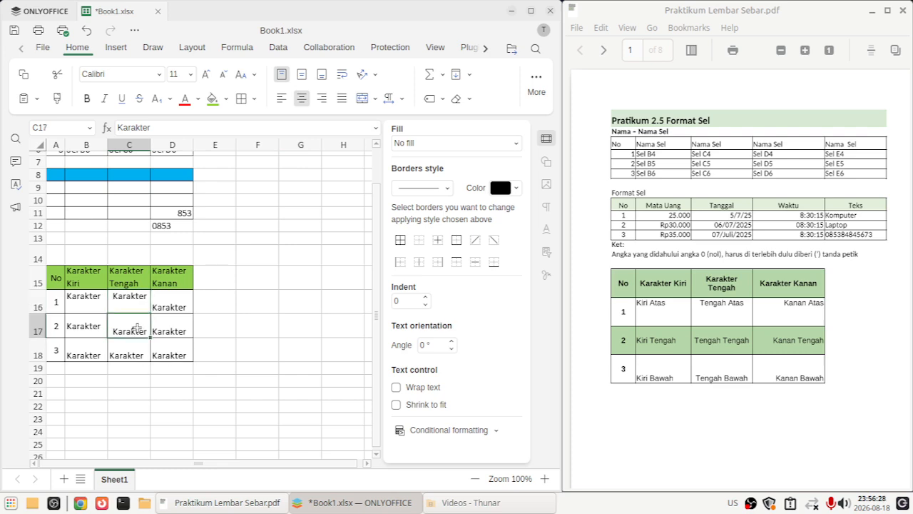
{"action": "left_click", "coordinate": [300, 75]}
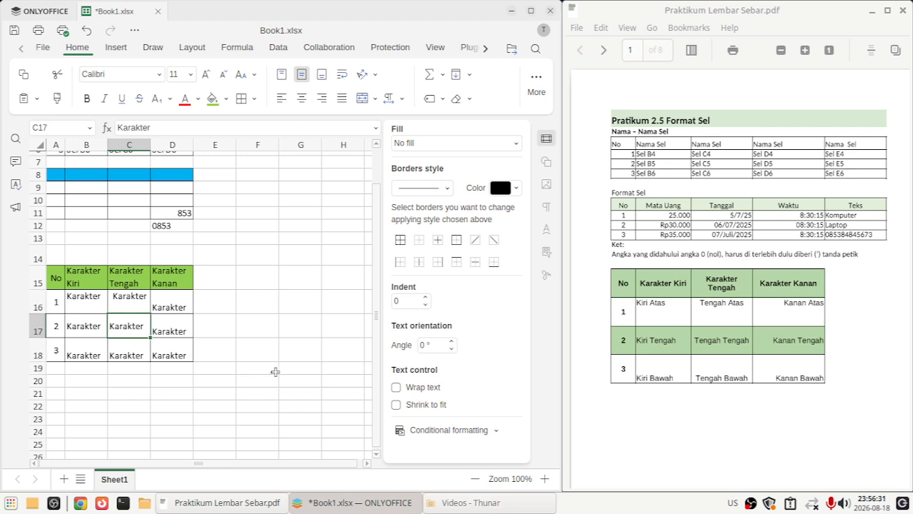
Align the text in C18 to the bottom centre of the cell.
{"action": "left_click", "coordinate": [142, 355]}
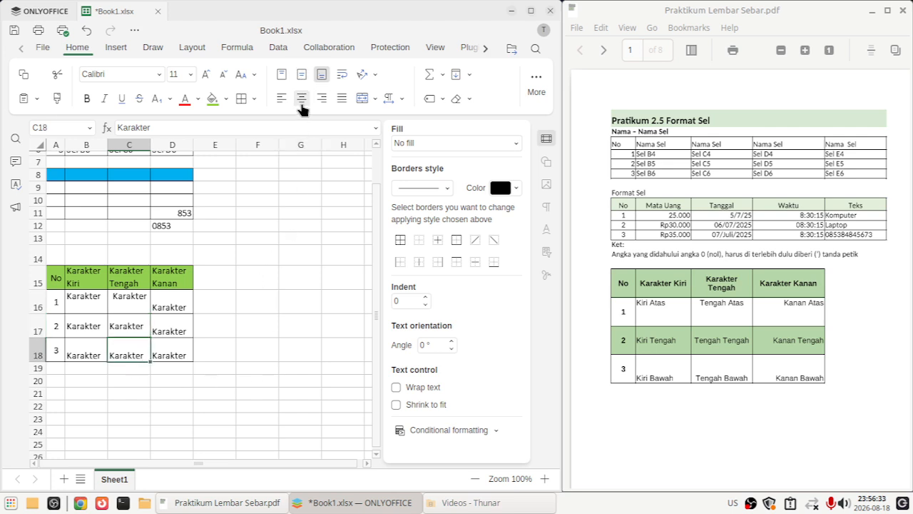
{"action": "left_click", "coordinate": [301, 74]}
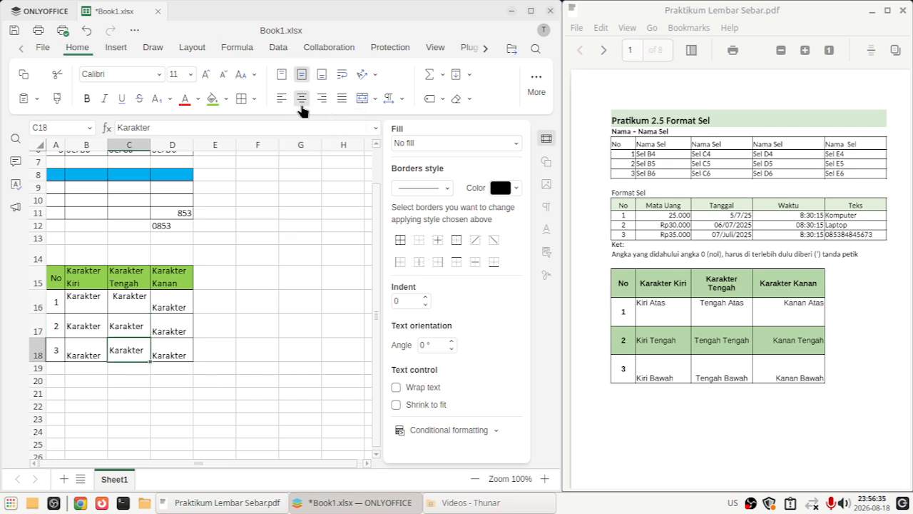
{"action": "left_click", "coordinate": [302, 104]}
{"action": "left_click", "coordinate": [281, 101]}
{"action": "left_click", "coordinate": [301, 99]}
{"action": "left_click", "coordinate": [321, 74]}
{"action": "left_click", "coordinate": [203, 326]}
Right-align the text in the Karakter Kanan cells D16:D18.
{"action": "left_click", "coordinate": [179, 304]}
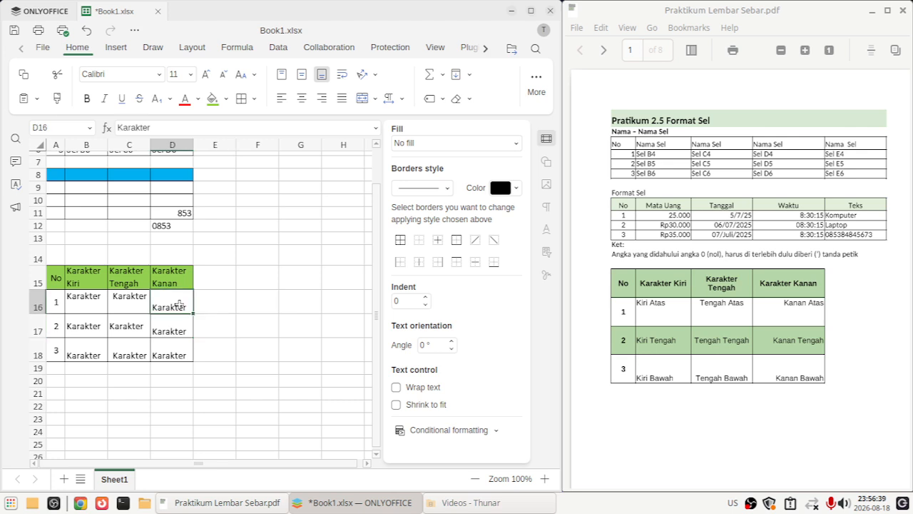
{"action": "left_click", "coordinate": [218, 319]}
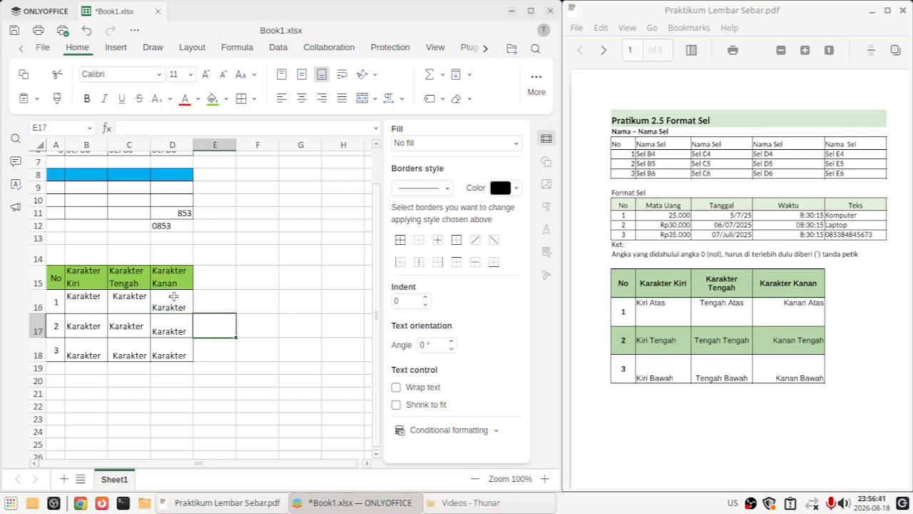
{"action": "left_click_drag", "start_coordinate": [174, 297], "coordinate": [172, 349]}
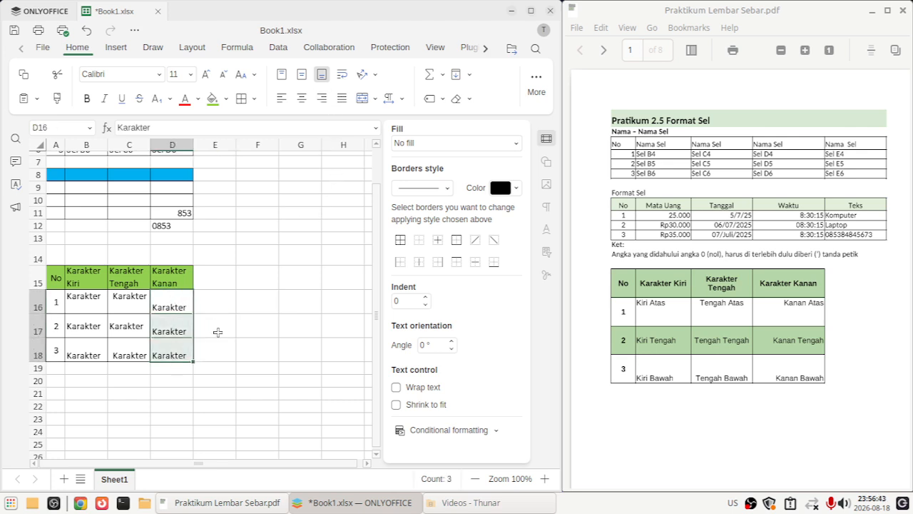
{"action": "left_click", "coordinate": [322, 99]}
{"action": "left_click", "coordinate": [218, 326]}
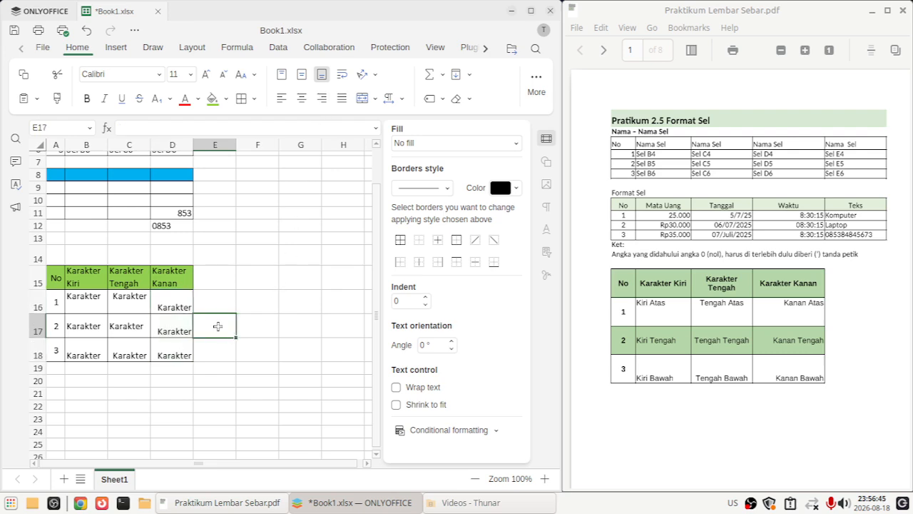
Set the vertical alignment of the Karakter Kanan cells to top in D16, middle in D17 and bottom in D18.
{"action": "left_click", "coordinate": [187, 310]}
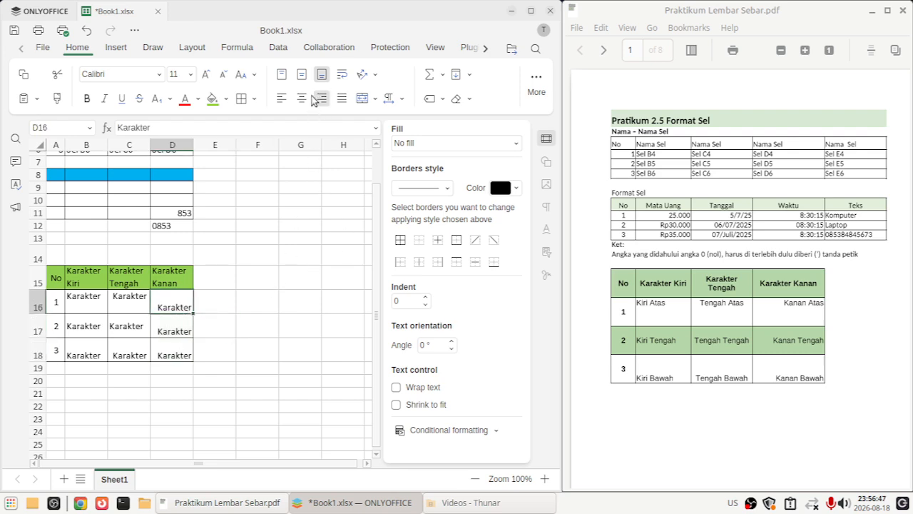
{"action": "left_click", "coordinate": [282, 75]}
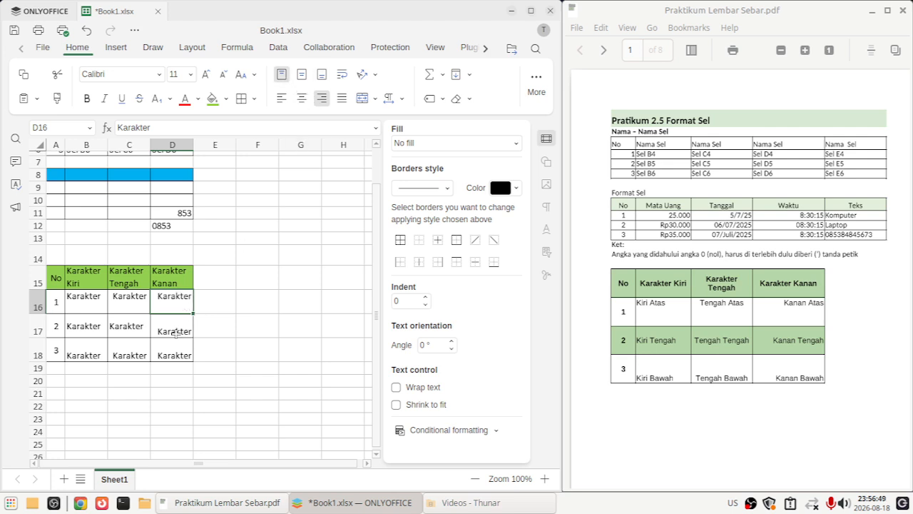
{"action": "left_click", "coordinate": [179, 328]}
{"action": "left_click", "coordinate": [302, 74]}
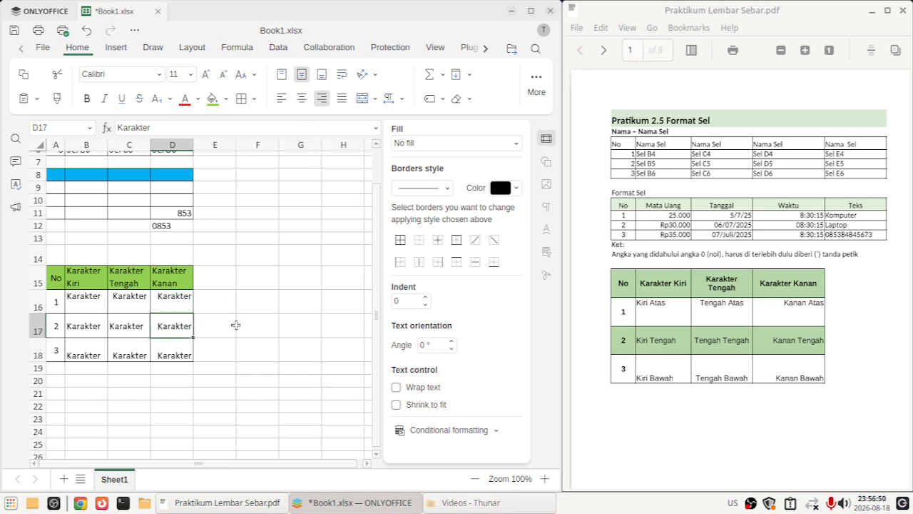
{"action": "left_click", "coordinate": [179, 348]}
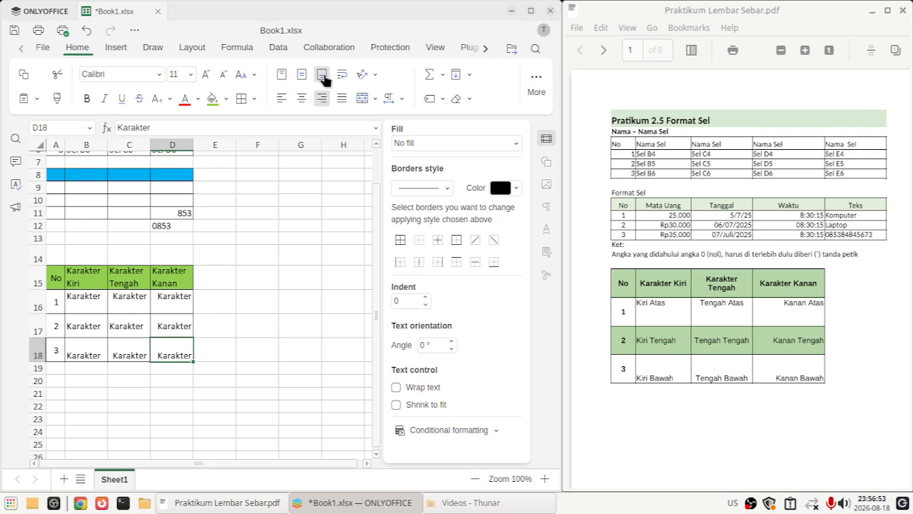
{"action": "left_click", "coordinate": [288, 350]}
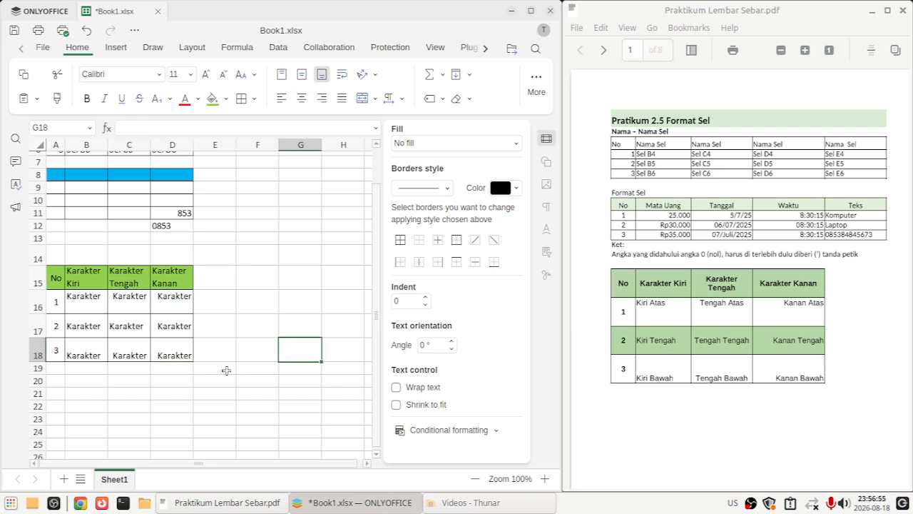